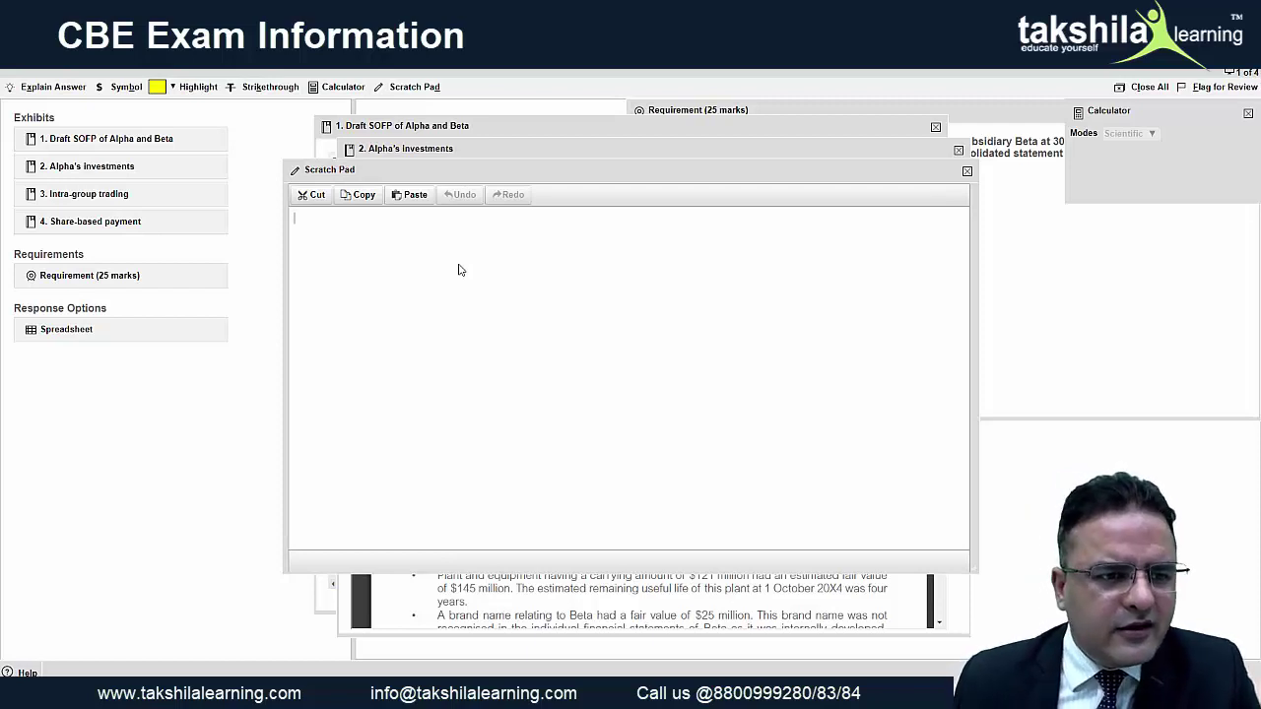
- Copy the range A1:C33 from the Draft SOFP of Alpha and Beta exhibit
click(66, 328)
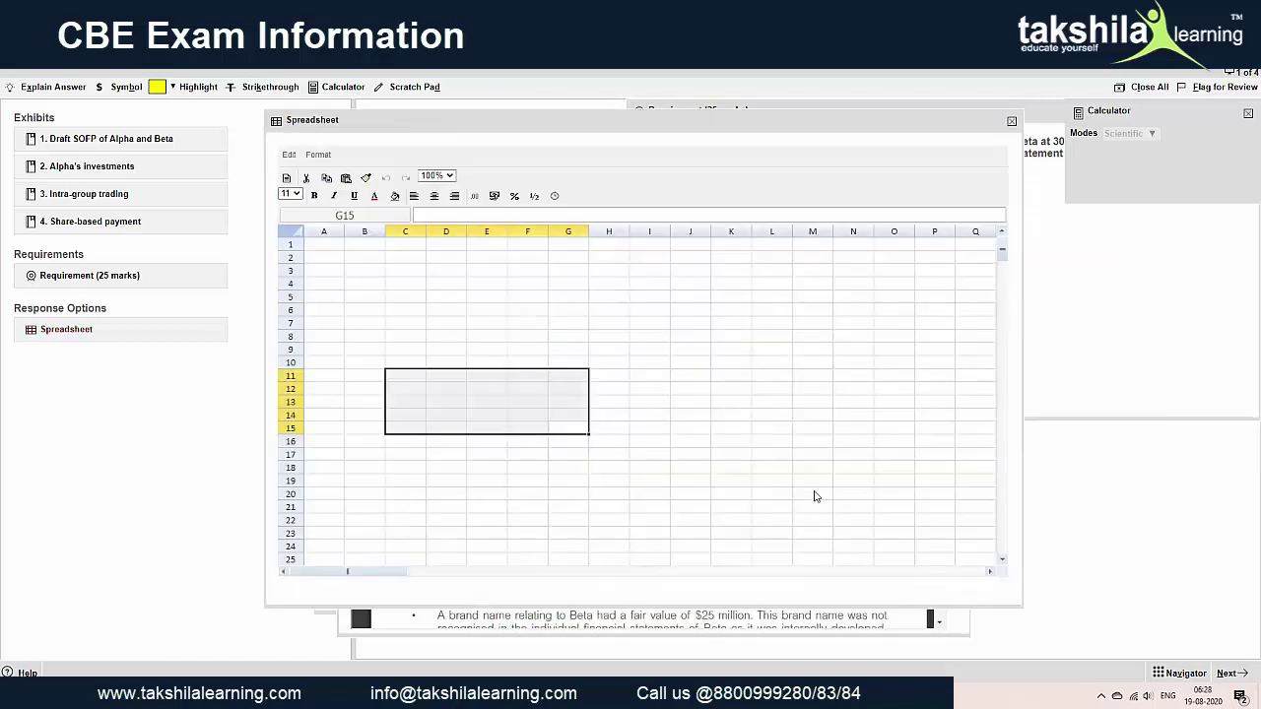
click(105, 139)
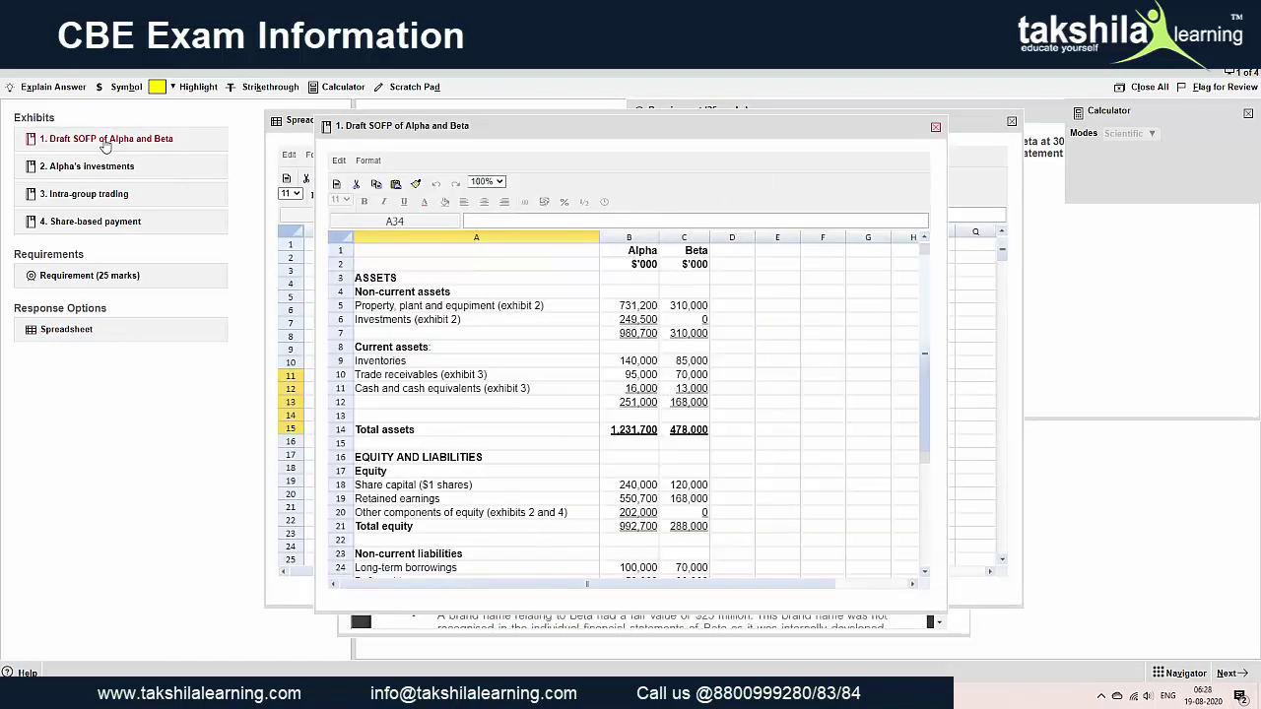
click(374, 255)
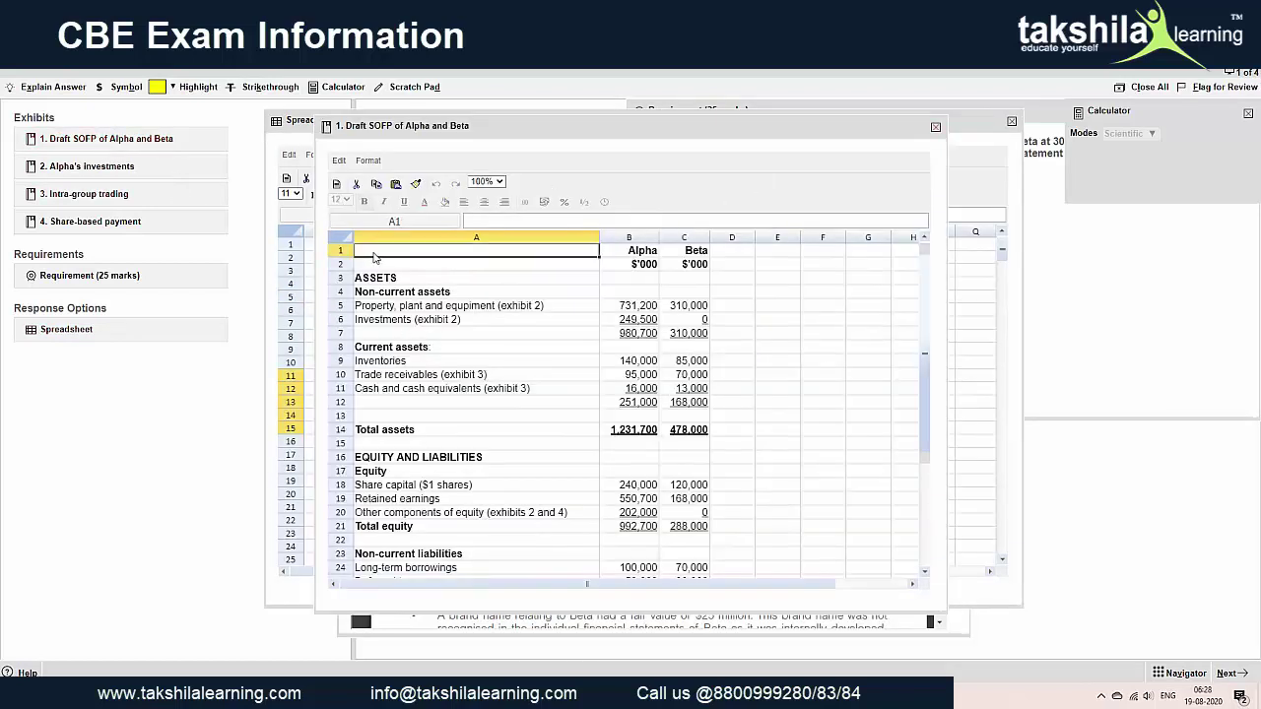
key(shift+Right)
key(shift+Right)
key(shift+Down)
key(shift+Down)
key(shift+Down)
key(shift+Down)
key(shift+Down)
key(shift+Down)
key(shift+Down)
key(shift+Down)
key(shift+Down)
key(shift+Down)
key(shift+Down)
key(shift+Down)
key(shift+Down)
key(shift+Down)
key(shift+Down)
key(shift+Down)
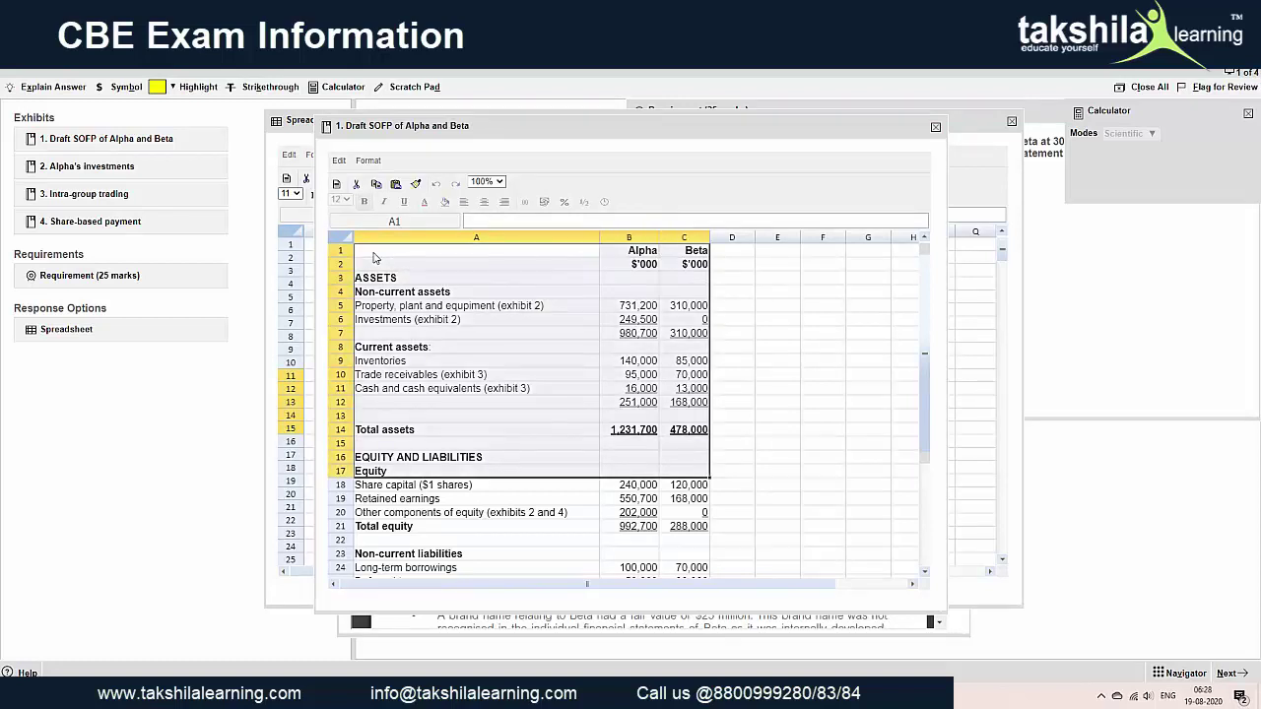
key(shift+Down)
key(shift+Down)
key(shift+Down)
key(shift+Down)
key(shift+Down)
key(shift+Down)
key(shift+Down)
key(shift+Down)
key(shift+Down)
key(shift+Down)
key(shift+Down)
key(shift+Down)
key(shift+Down)
key(shift+Down)
key(shift+Down)
key(shift+Down)
key(shift+Down)
key(shift+Down)
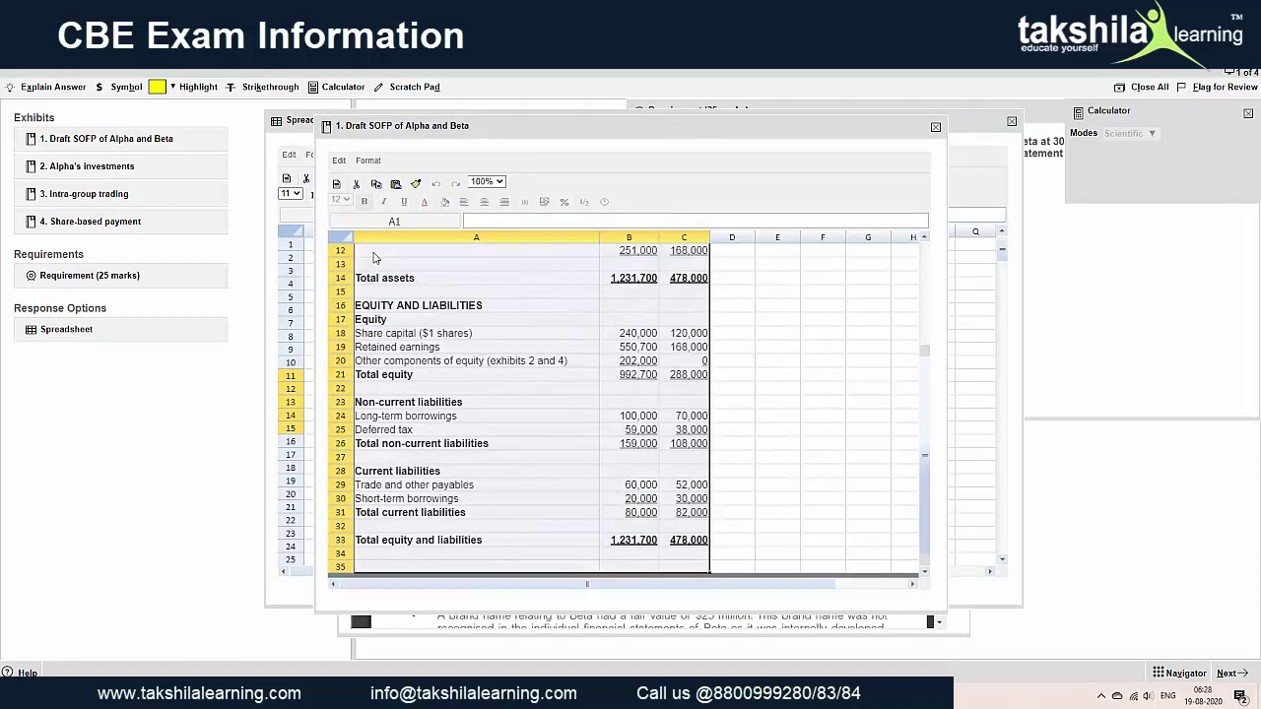
key(shift+Up)
key(shift+Up)
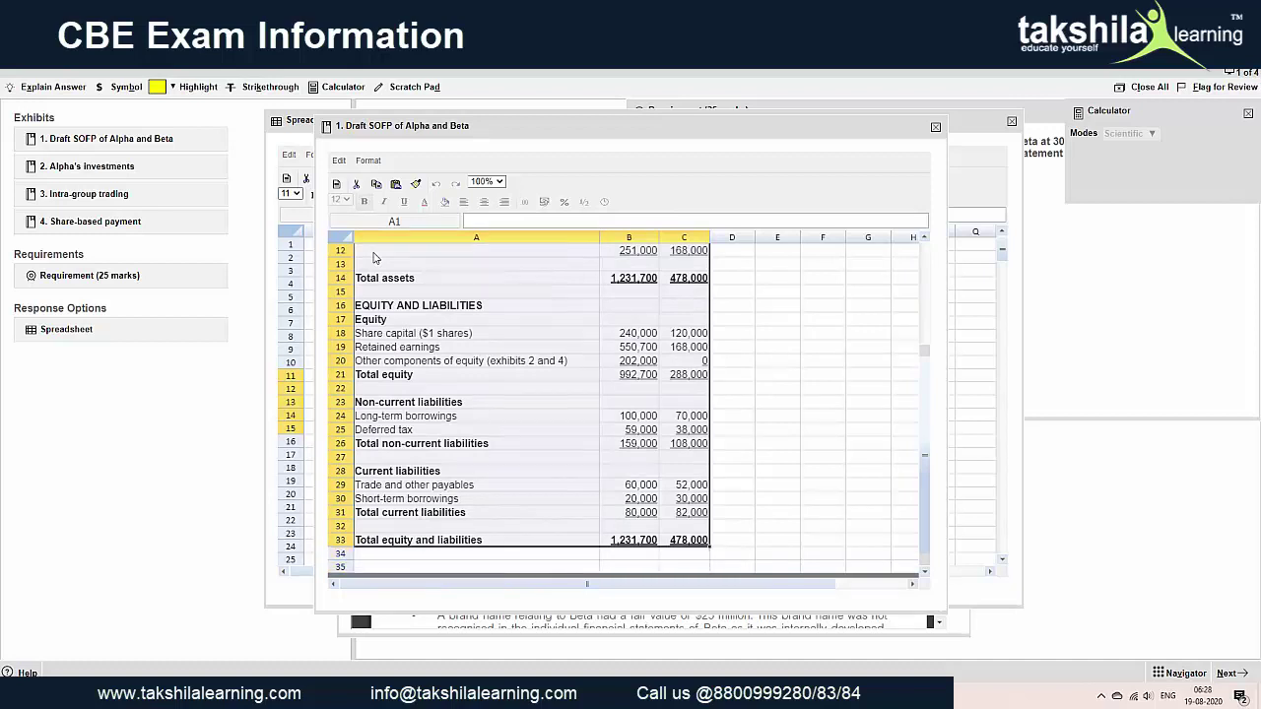
- Paste the copied statement of financial position into the response spreadsheet, starting at cell B2
click(66, 333)
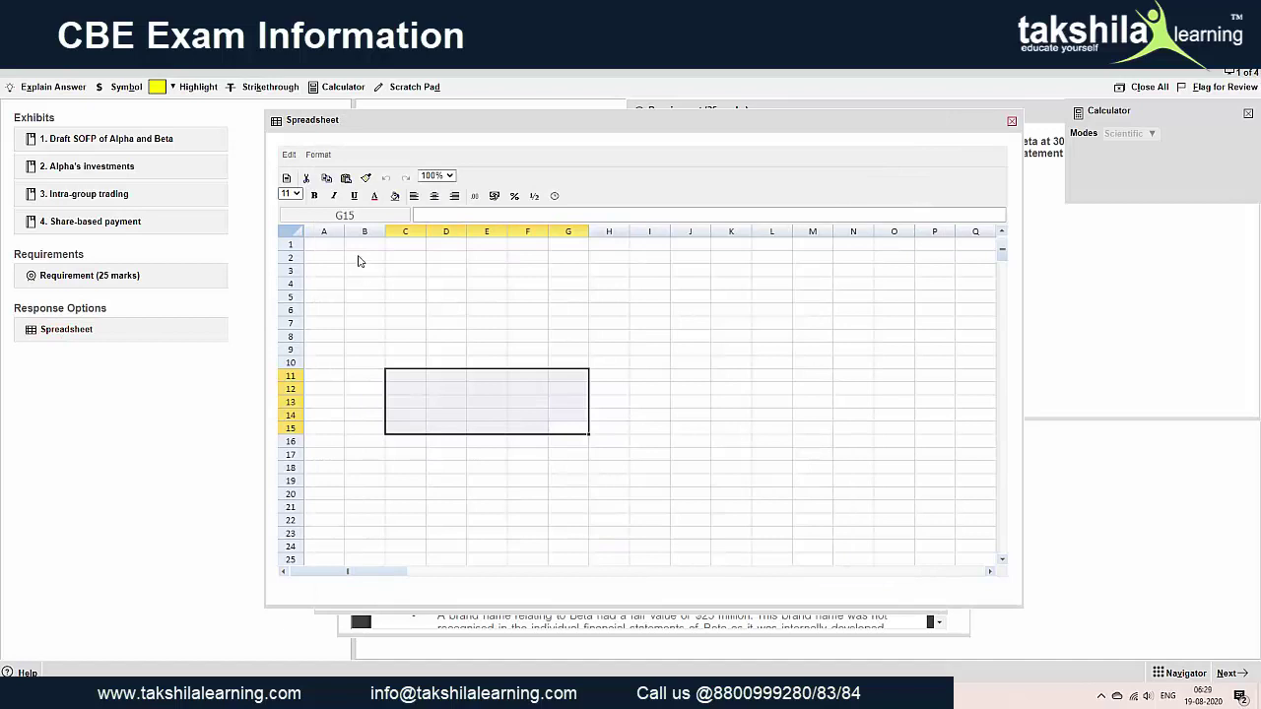
click(357, 260)
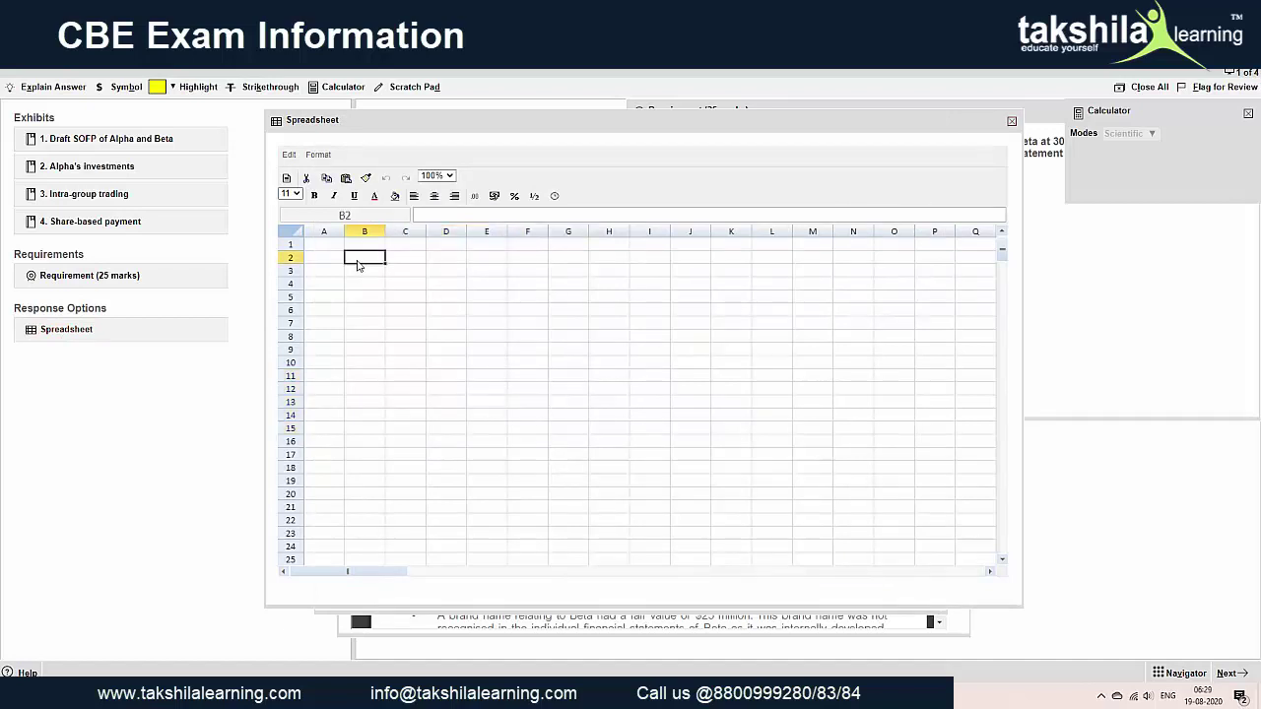
key(ctrl+v)
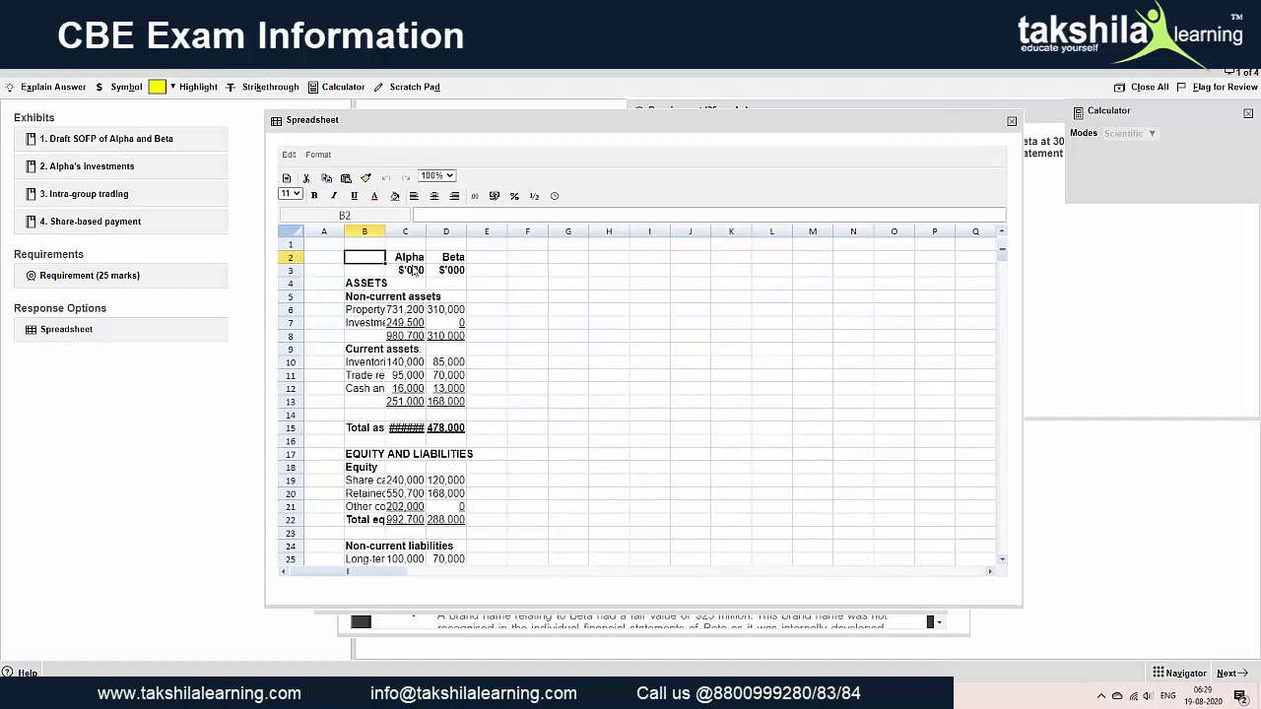
- Move the Alpha and Beta figures in C3:D34 so that they start at cell I3
drag(418, 276, 462, 541)
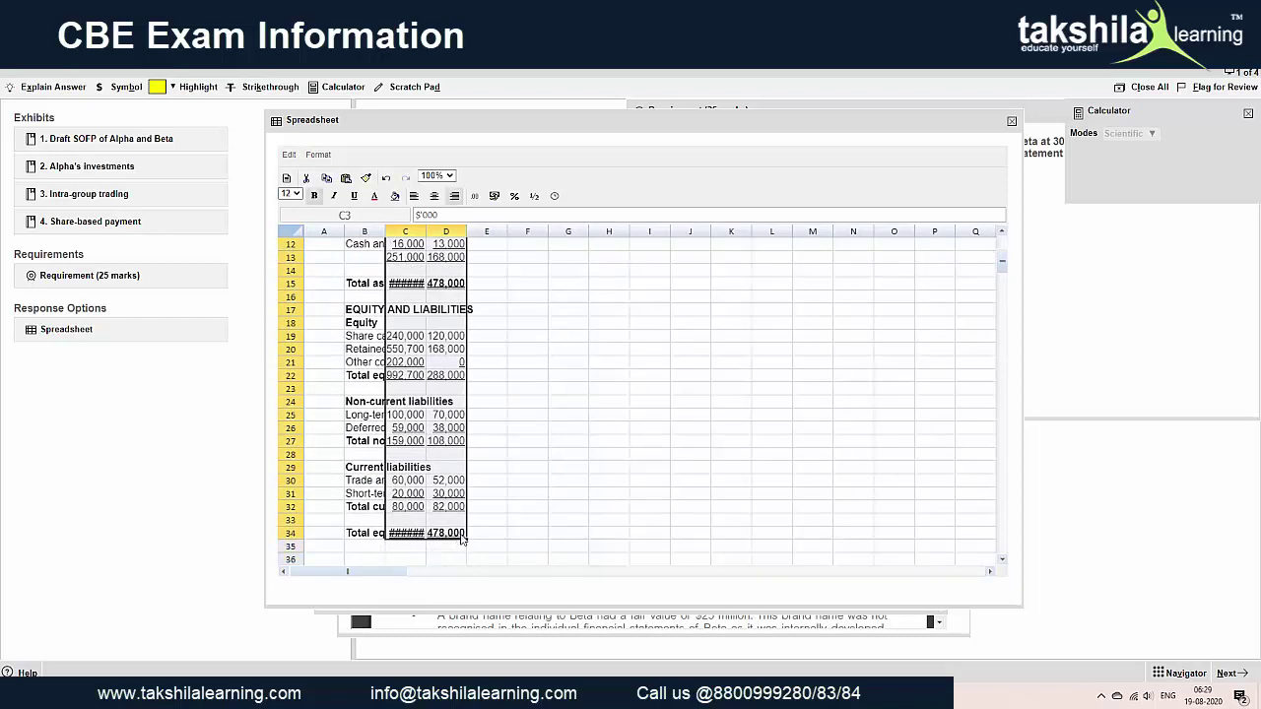
scroll(616, 366, up, 4)
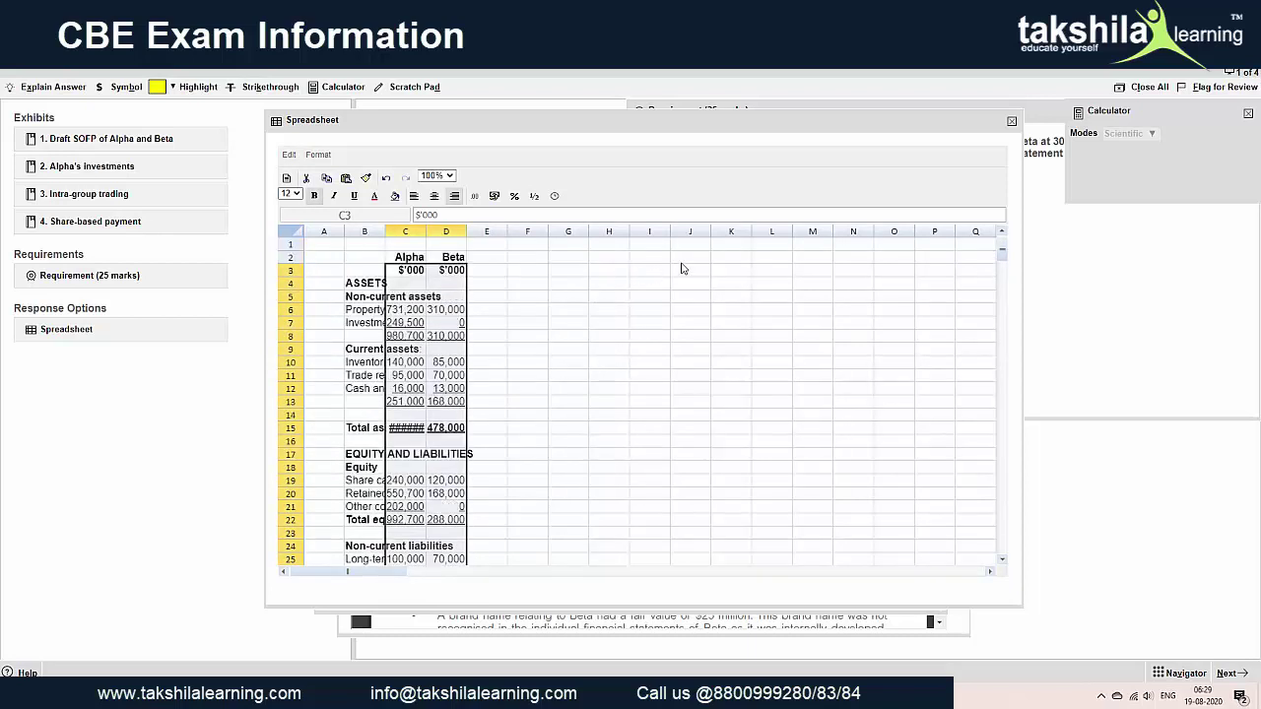
click(649, 273)
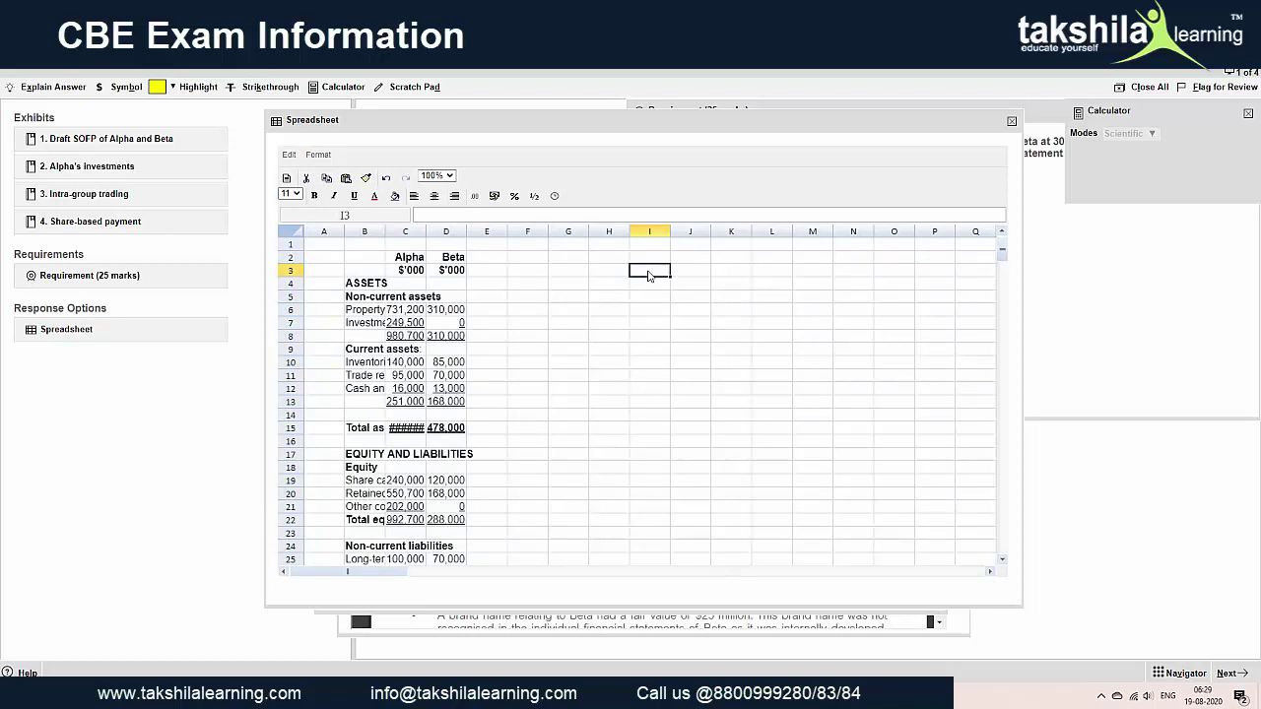
key(ctrl+v)
scroll(585, 365, down, 3)
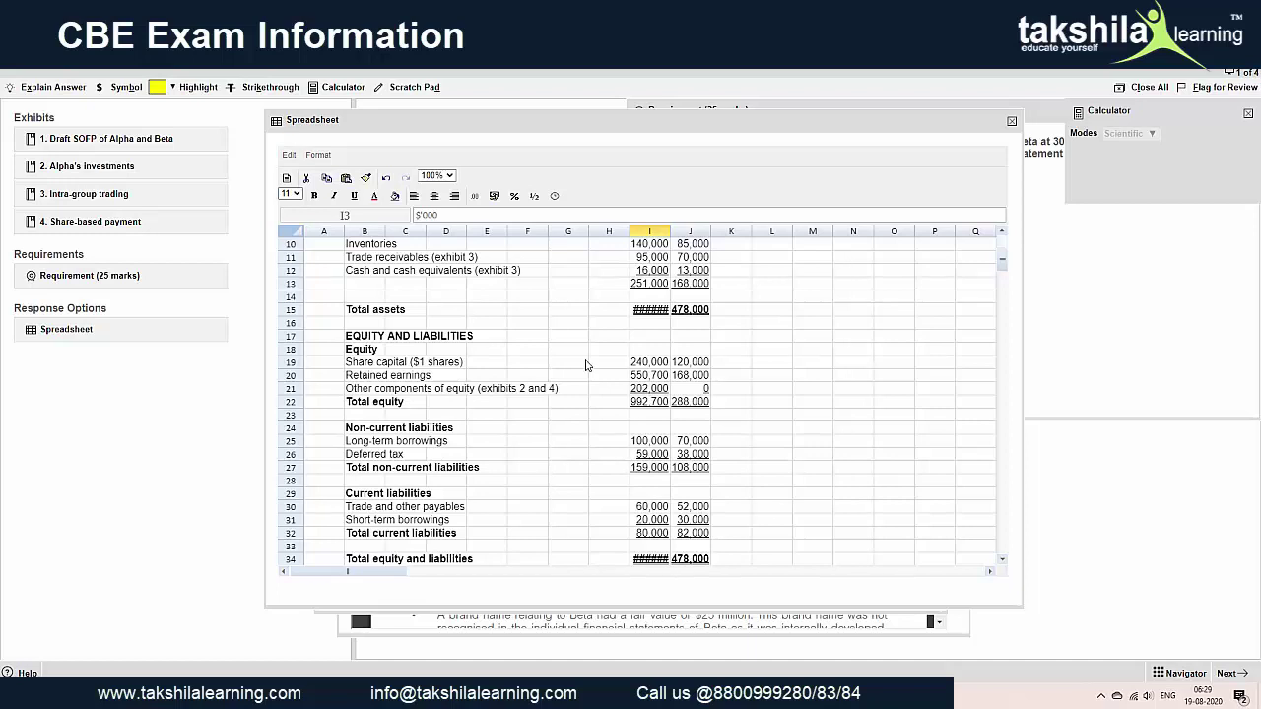
scroll(585, 365, up, 3)
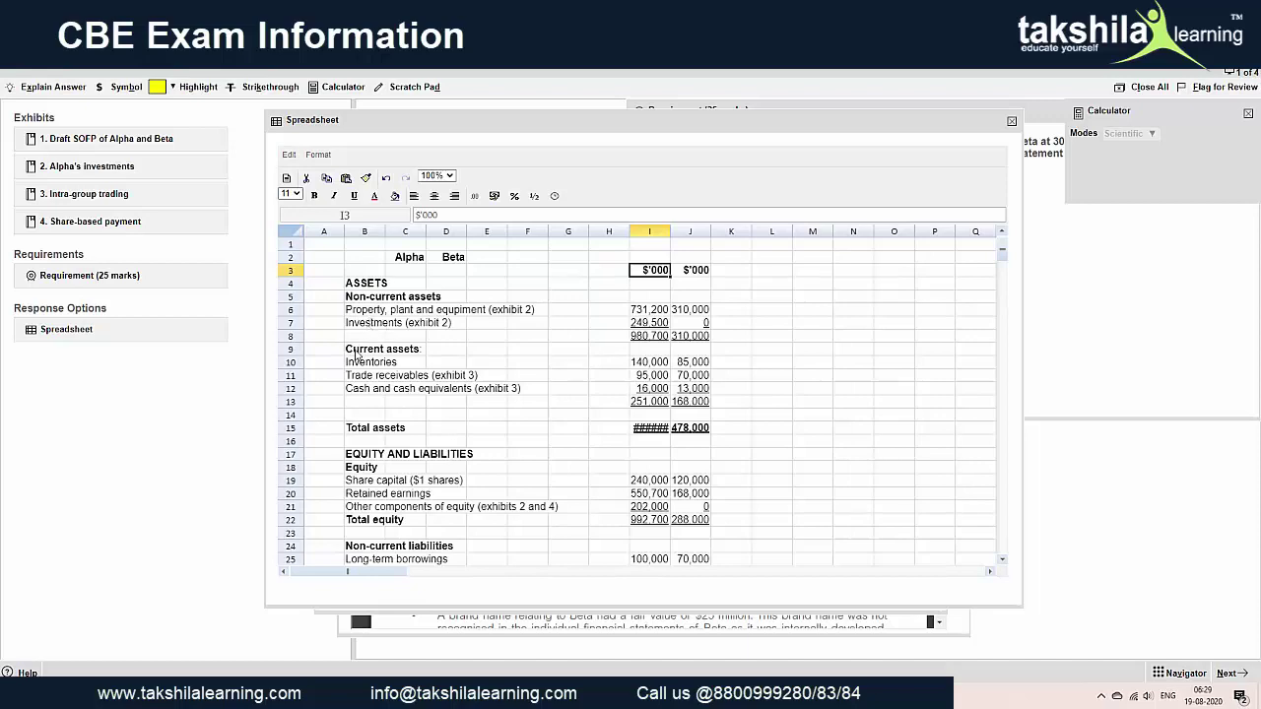
- Move the block B9:J36, starting with Current assets, down two rows to cell B11
drag(360, 351, 695, 517)
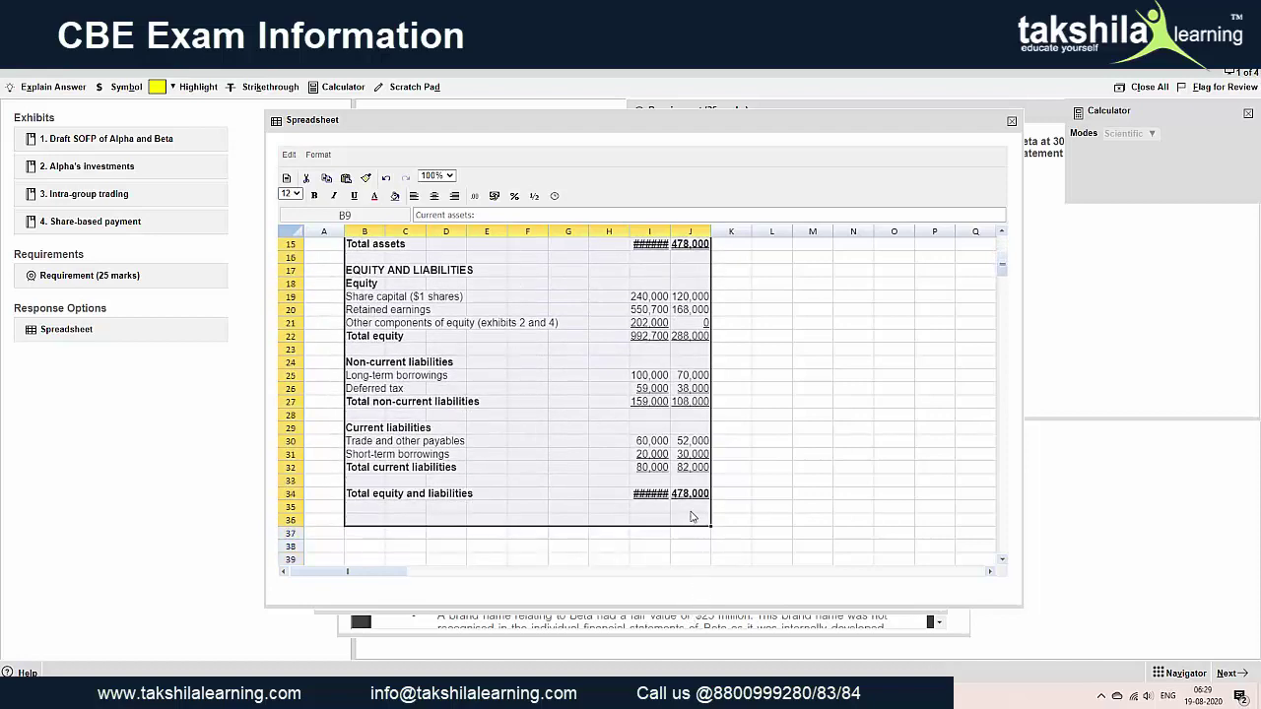
scroll(434, 346, up, 4)
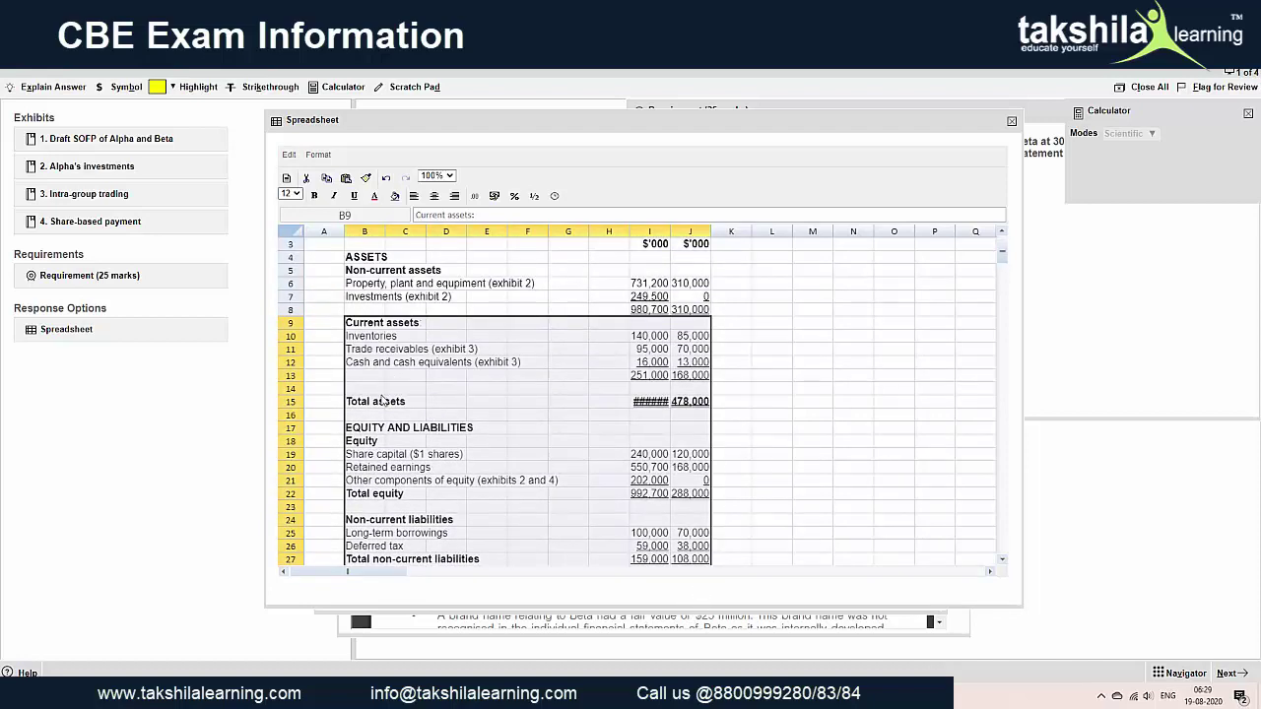
click(358, 353)
key(ctrl+v)
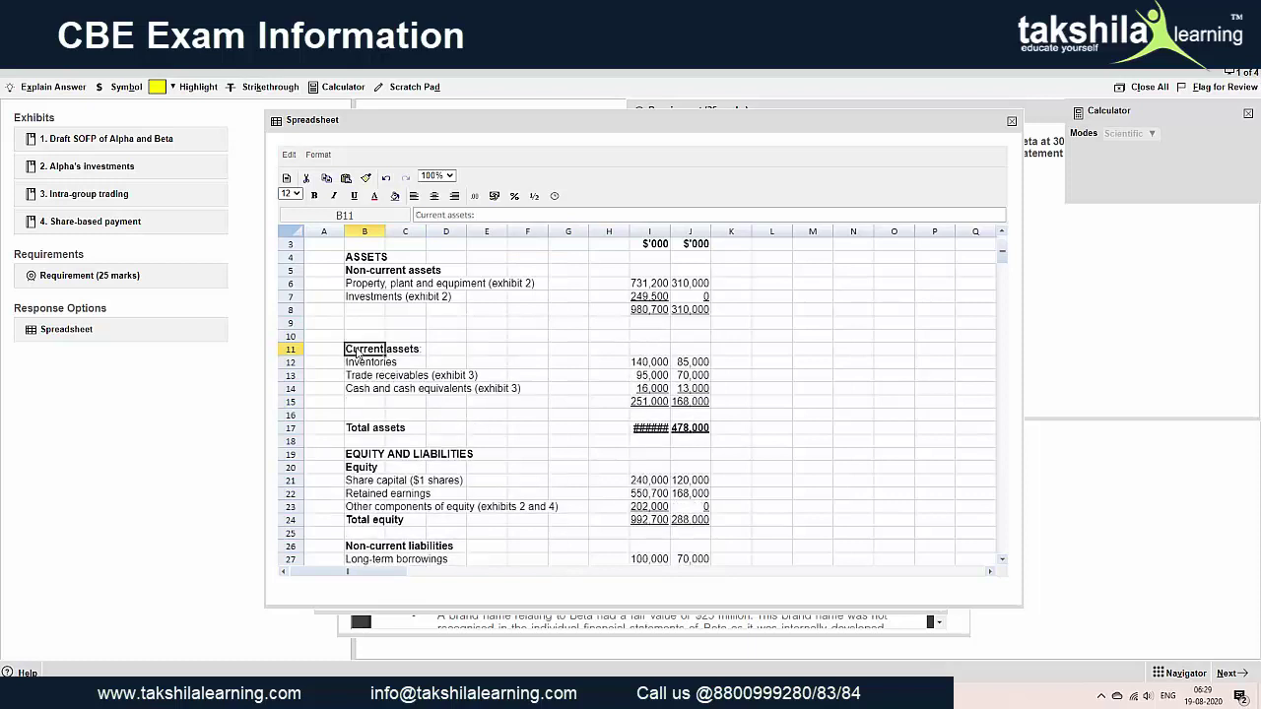
- Move the block B23:J36, starting with Other components of equity, down to cell B30
scroll(397, 340, down, 3)
scroll(398, 339, down, 1)
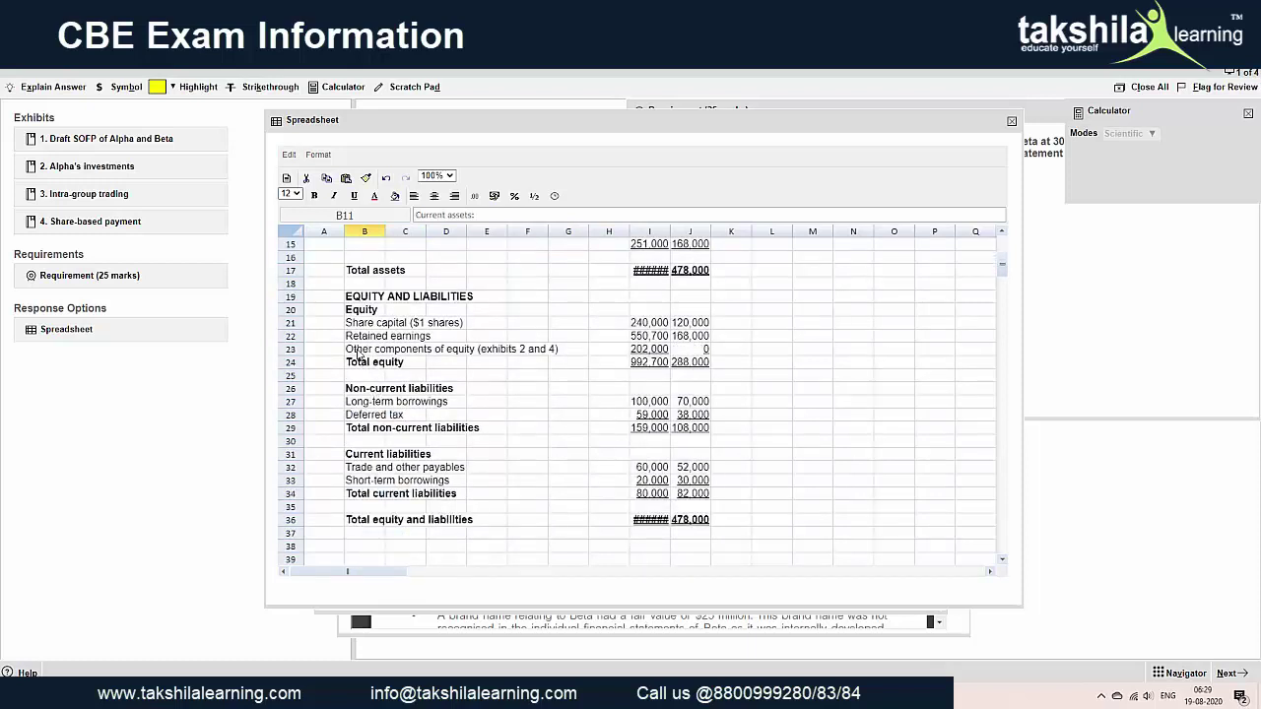
mouse_move(361, 354)
mouse_down()
mouse_move(705, 487)
mouse_move(699, 528)
mouse_up()
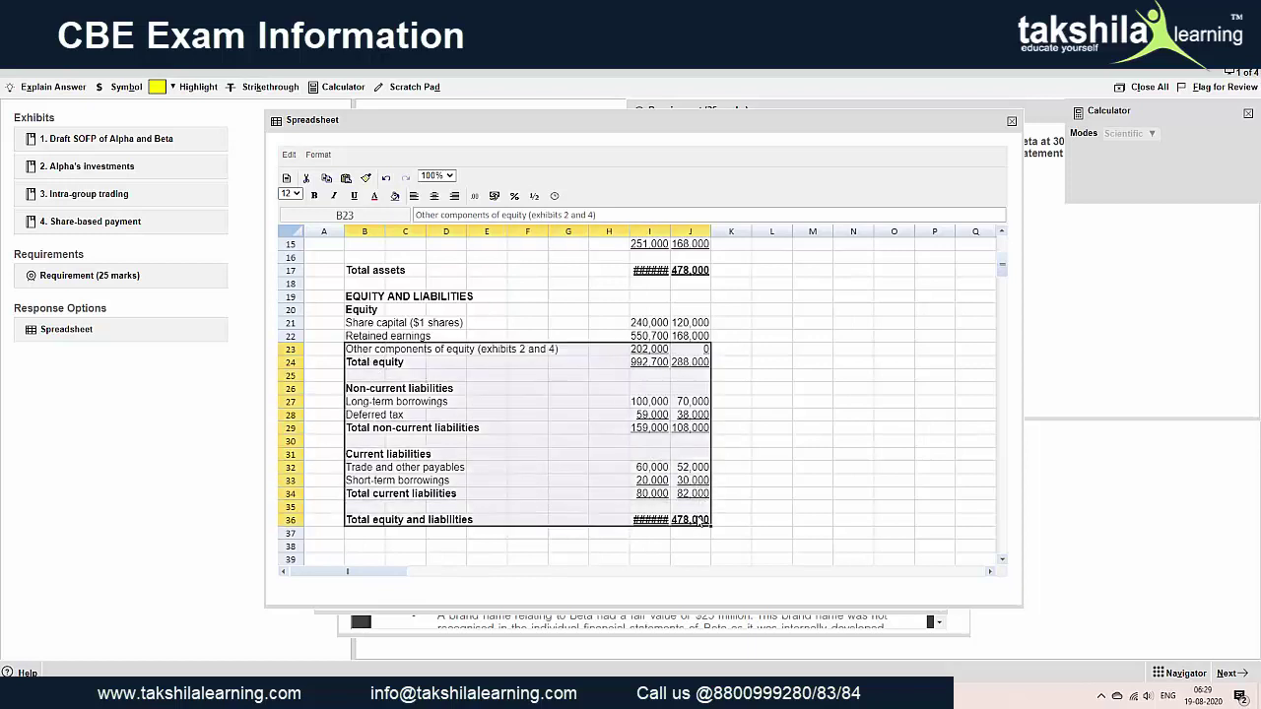
scroll(490, 469, up, 2)
scroll(490, 469, down, 3)
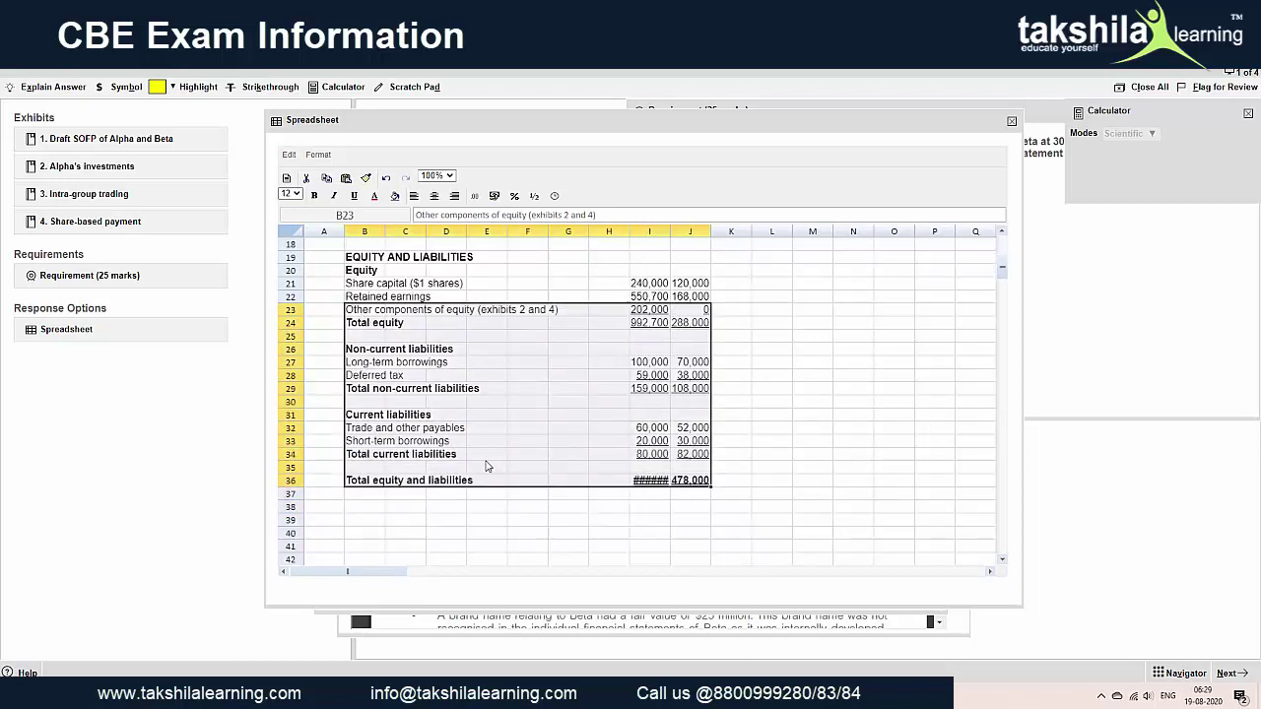
click(362, 403)
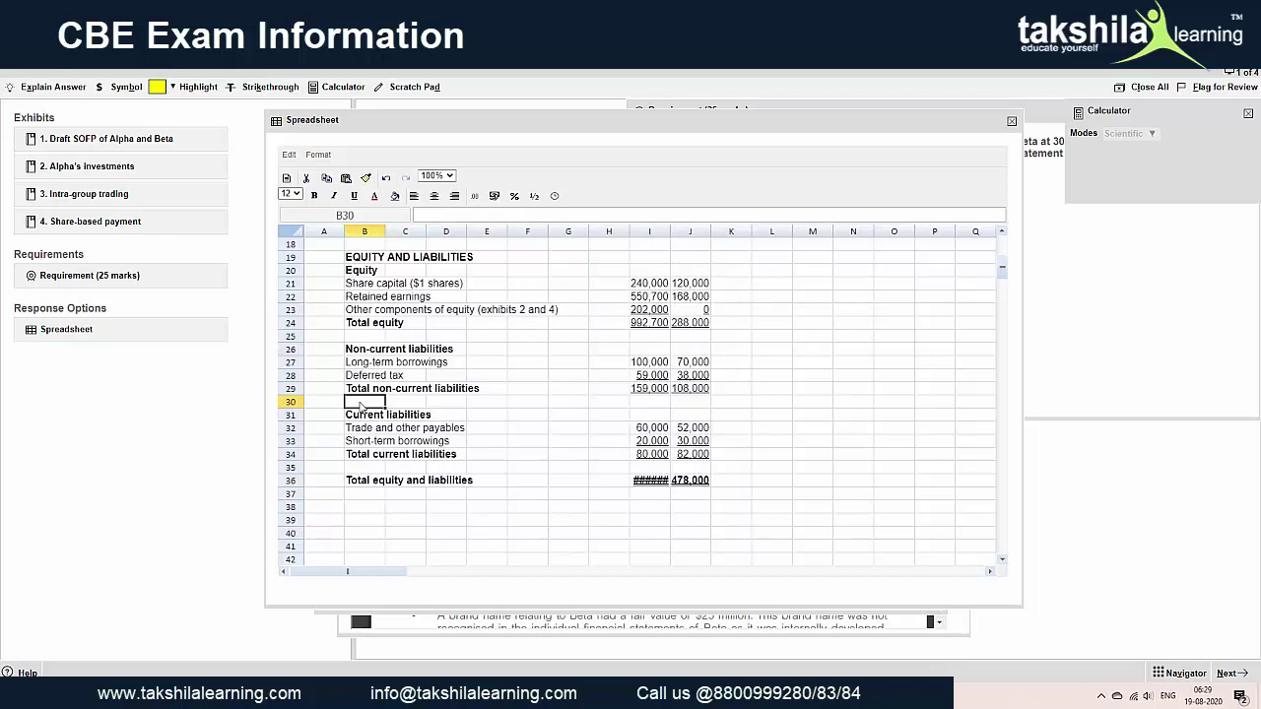
key(ctrl+v)
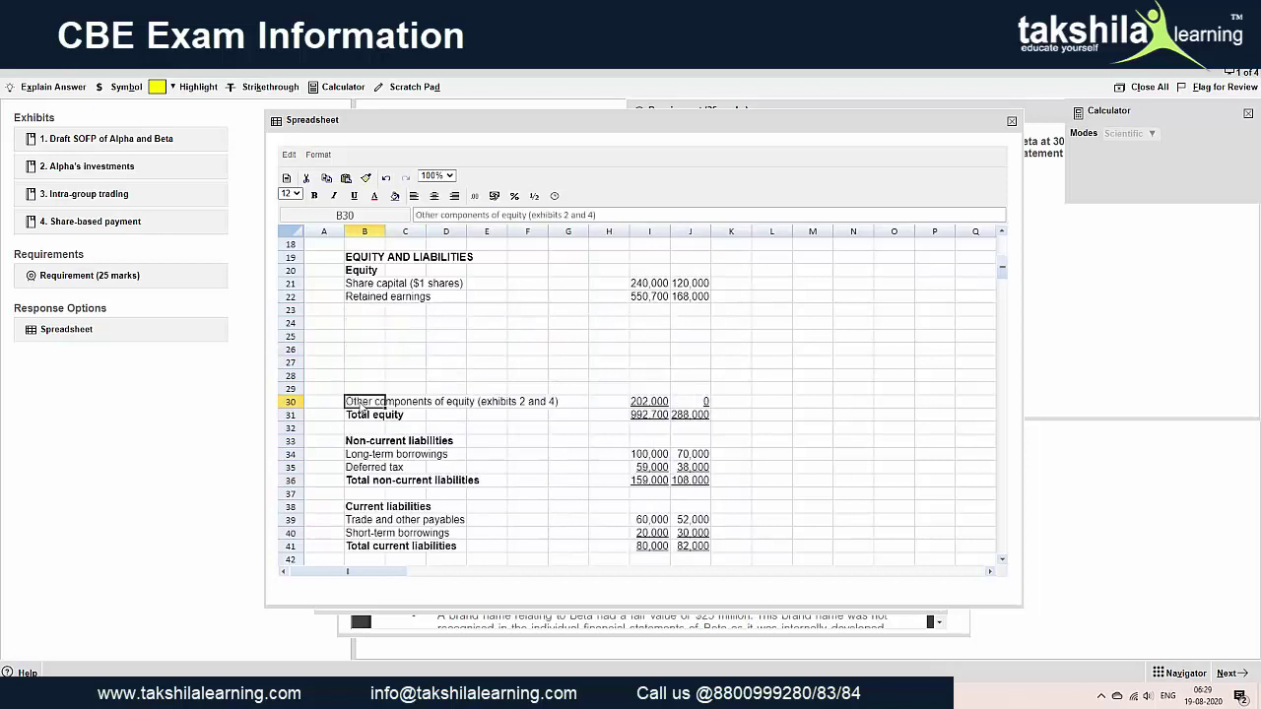
- Enter the label "Non Controlling interest" in cell B24 of the equity section
click(365, 322)
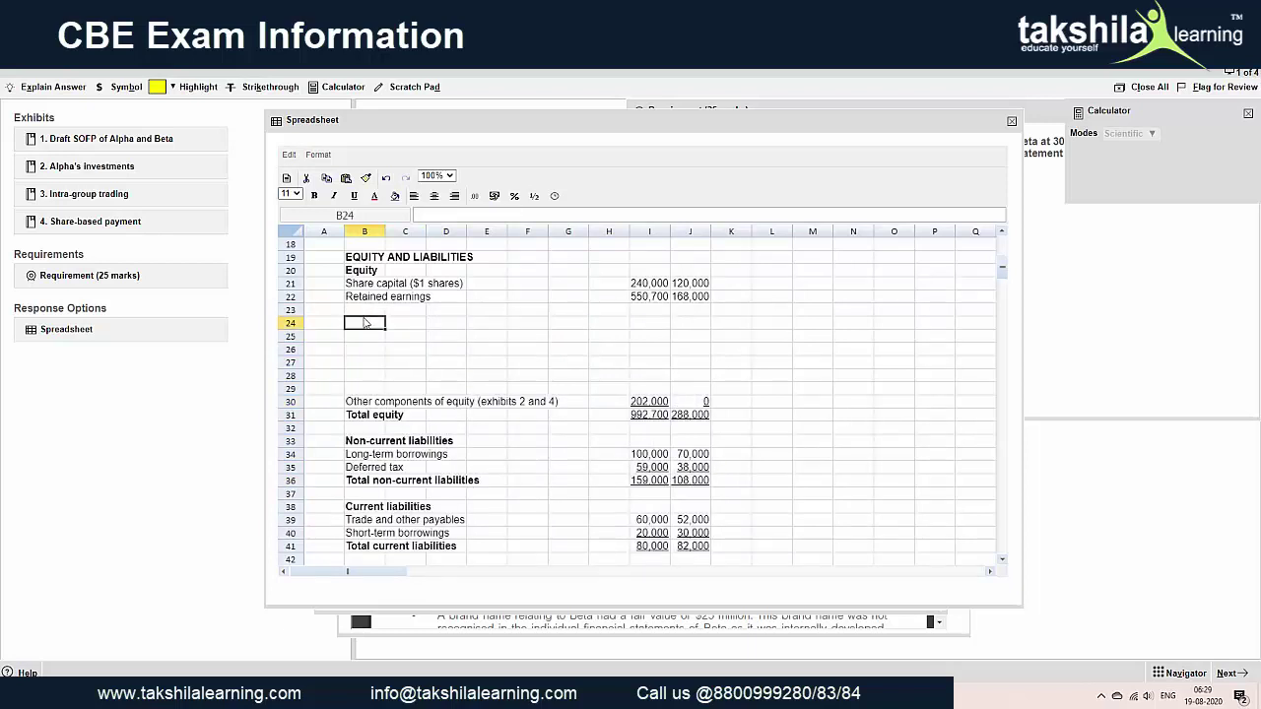
text(Non Con)
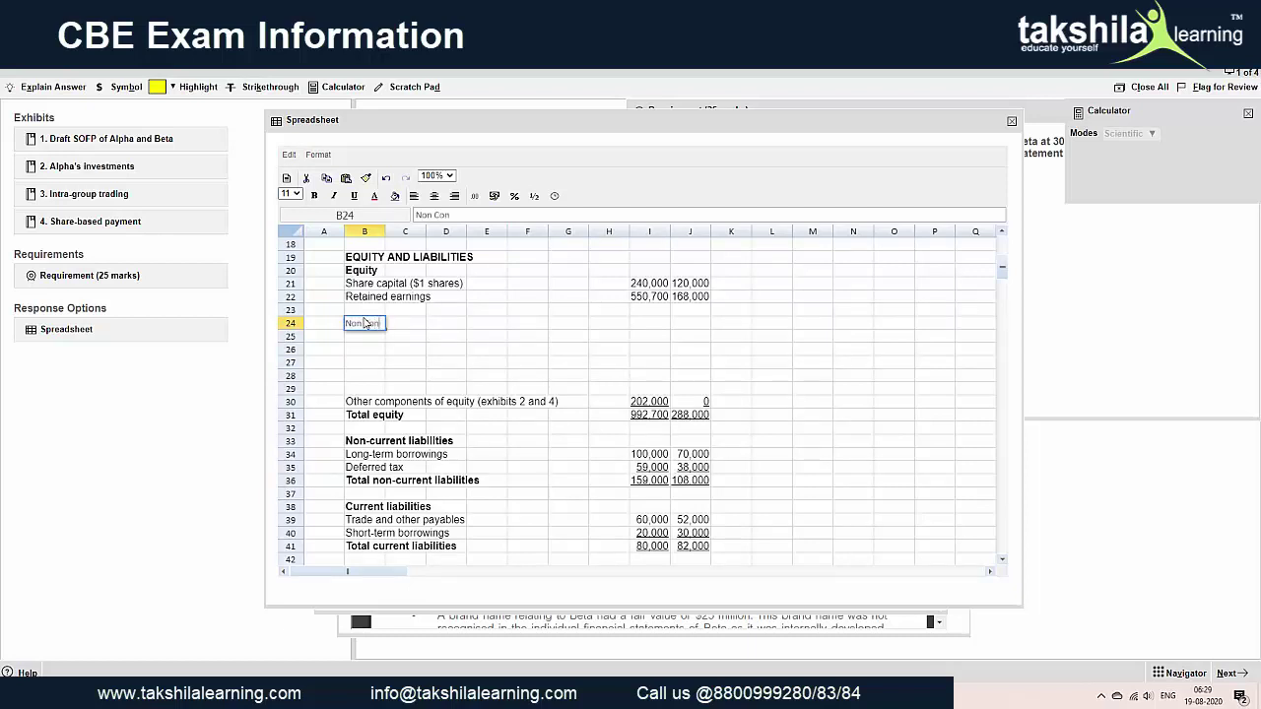
text(trolling interest)
key(Up)
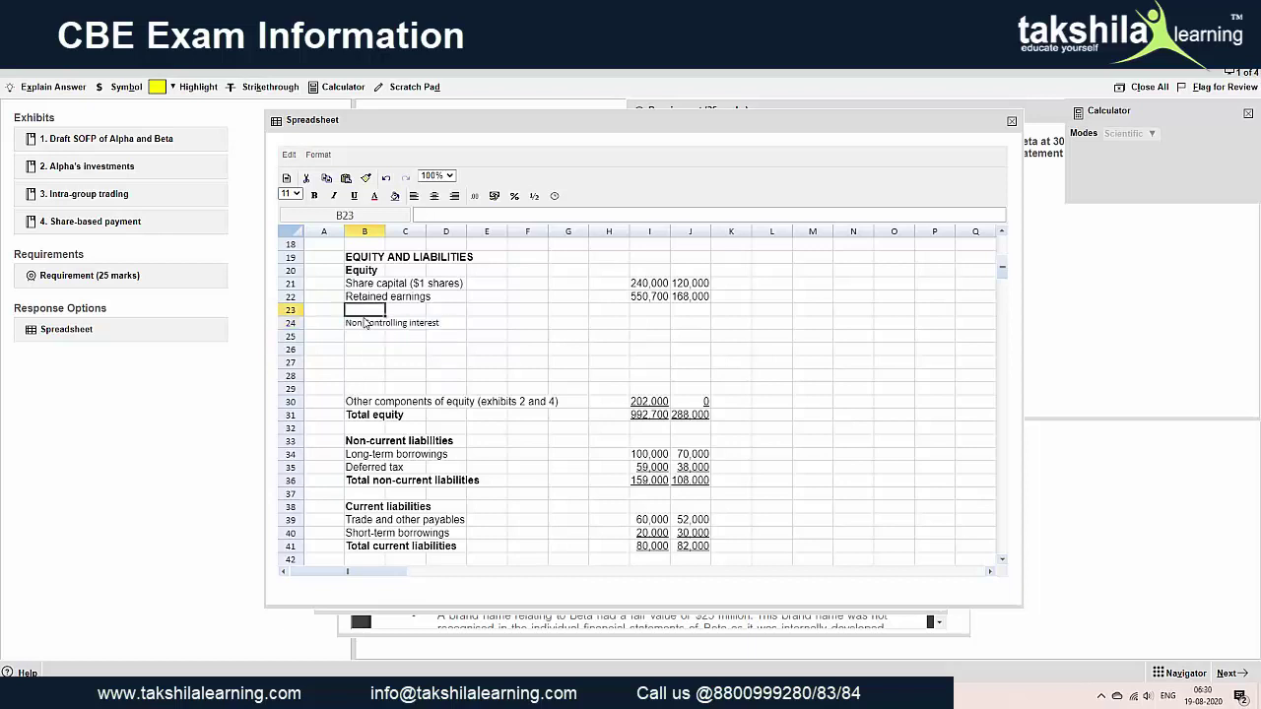
text(Other)
key(BackSpace)
key(BackSpace)
key(BackSpace)
key(BackSpace)
key(BackSpace)
- Move the "Other components of equity (exhibits 2 and 4)" label from B30 to B23
click(364, 402)
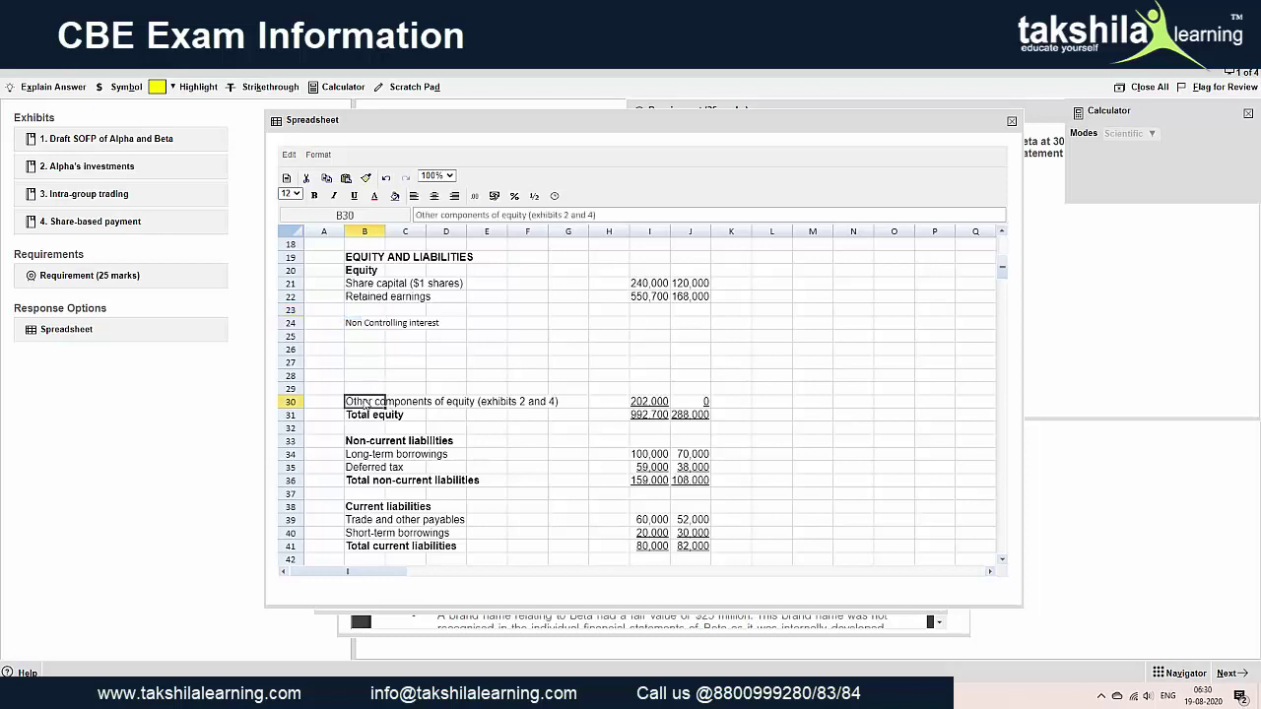
click(366, 311)
text(Other components of equity (exhibits 2 and 4))
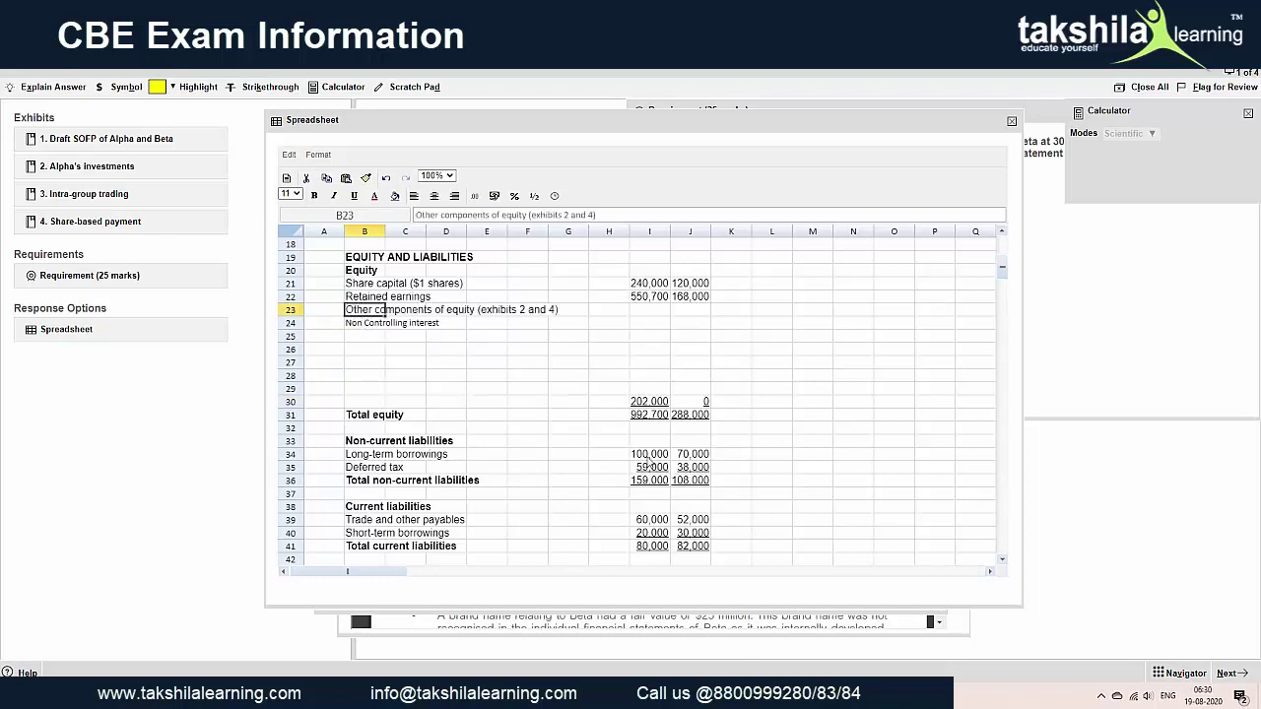
- Move the other components of equity figures 202,000 and 0 from row 30 to I23 and J23
click(638, 404)
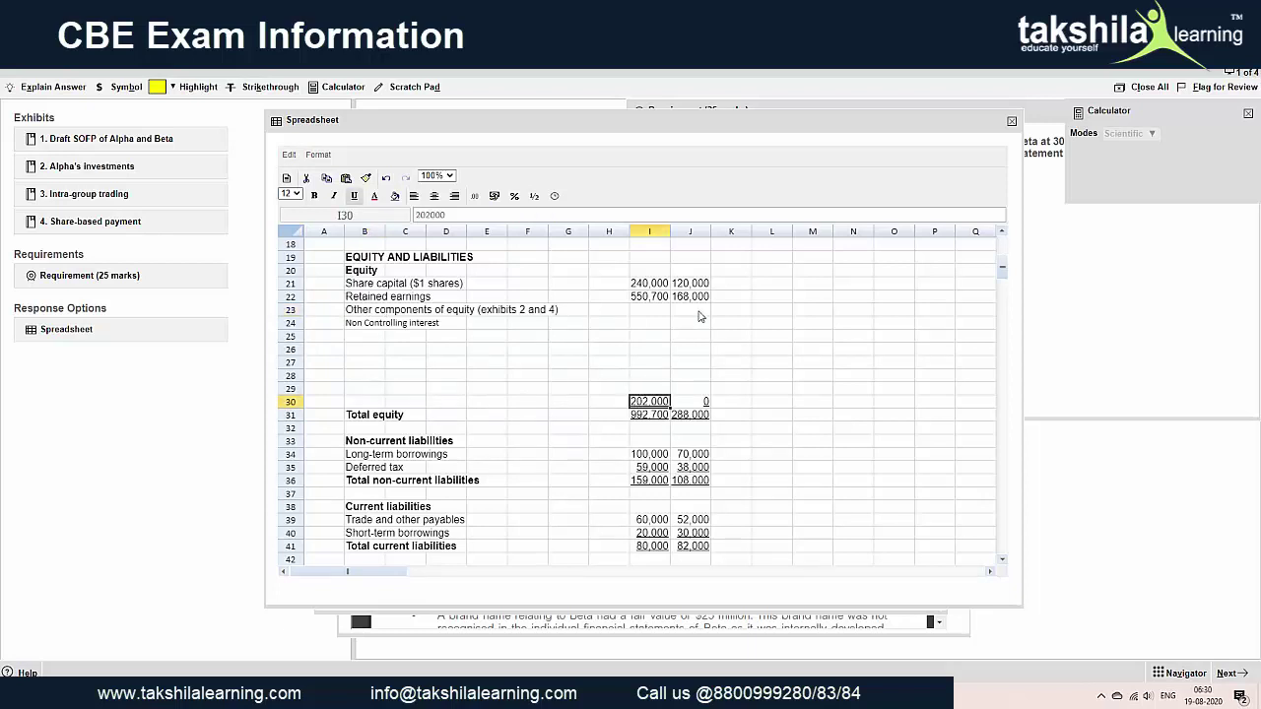
click(654, 313)
text(202,000)
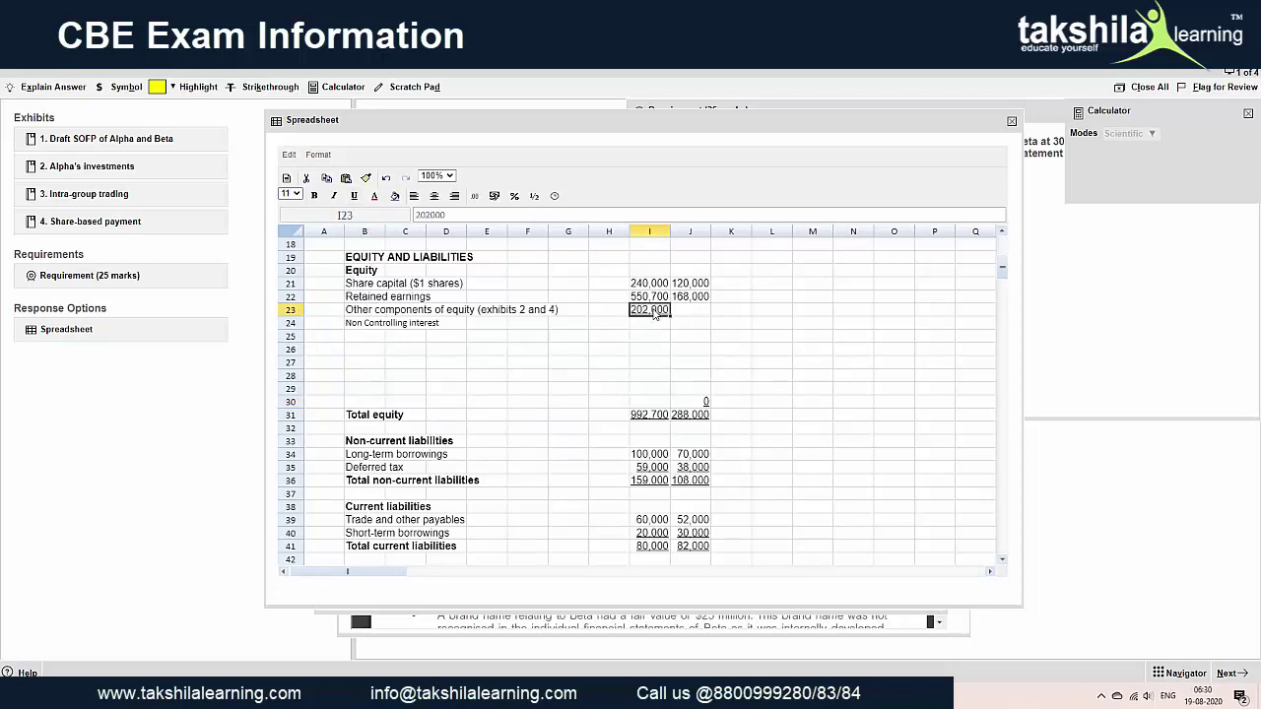
click(708, 392)
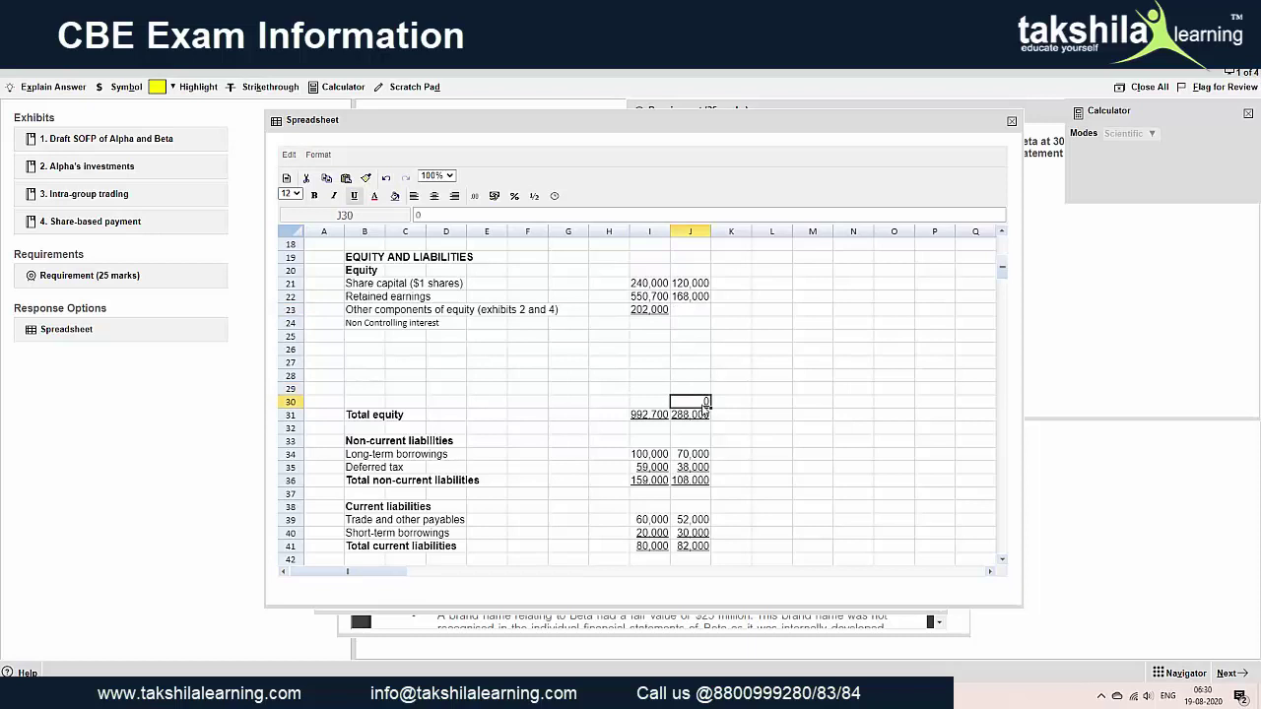
click(698, 315)
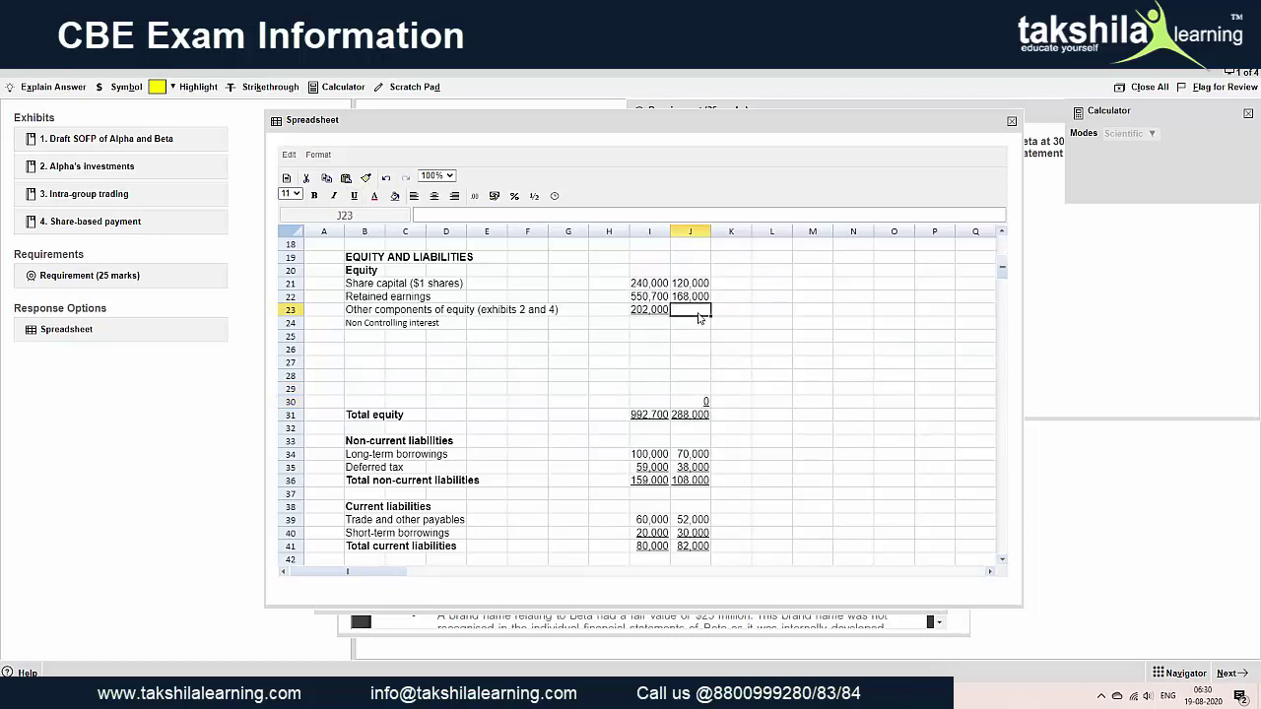
text(0)
click(378, 353)
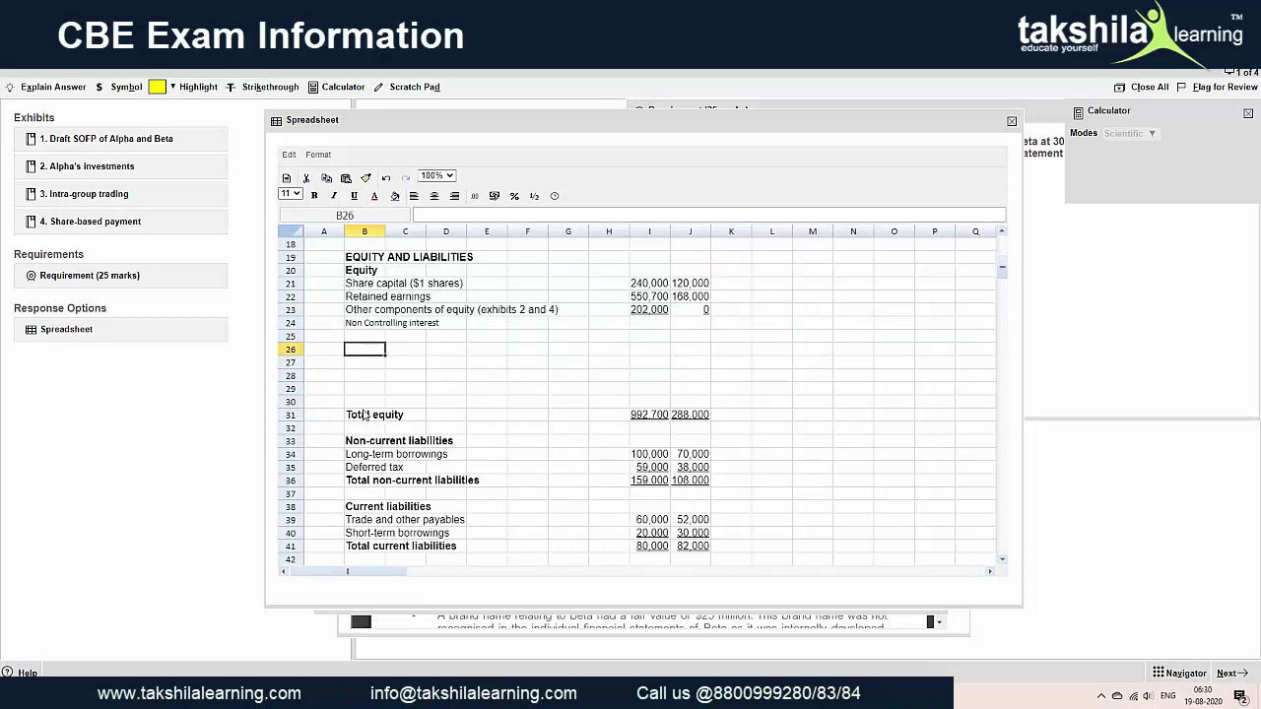
- Change the label in cell B22 to "Group retained earnings"
click(362, 299)
text(G)
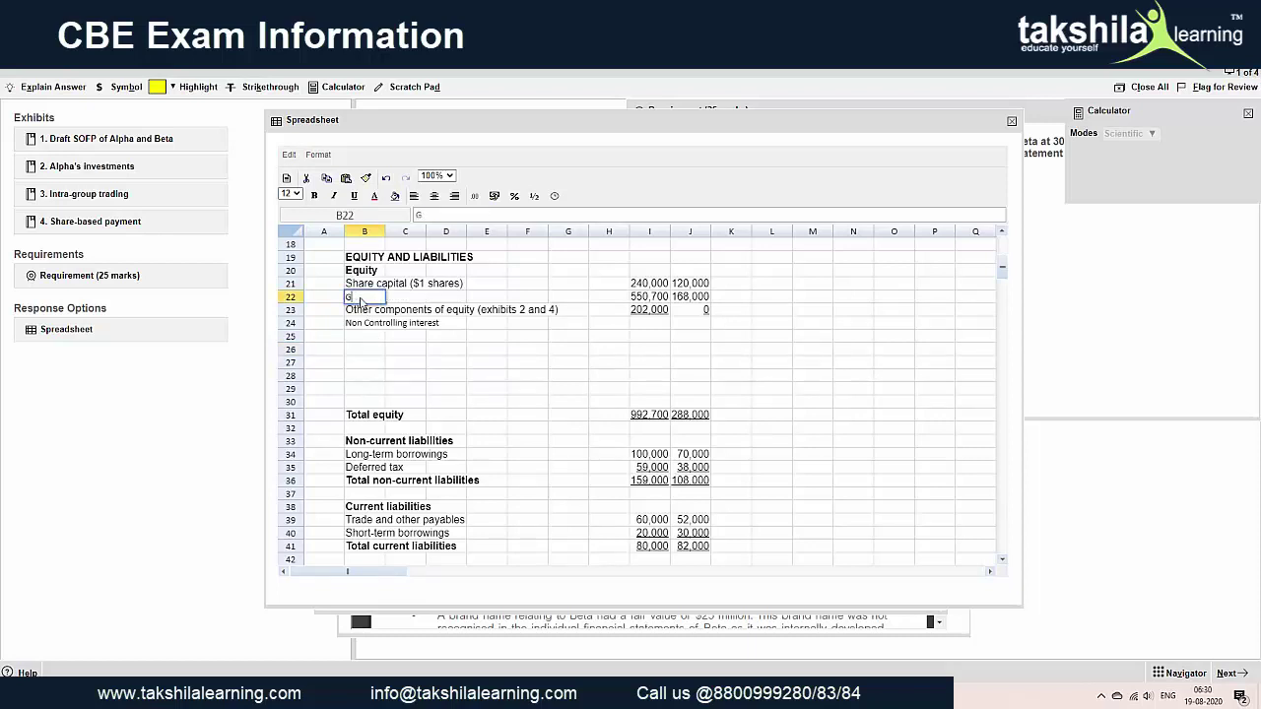
text(roup retained earnings)
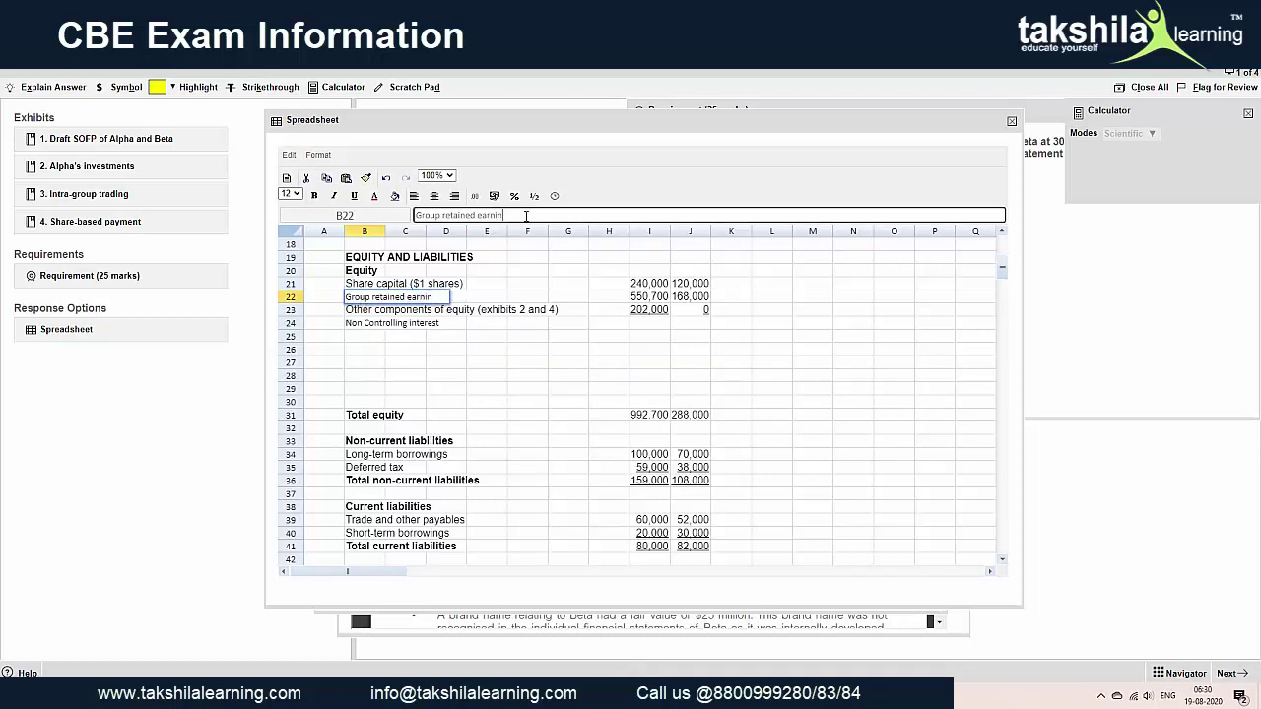
click(652, 326)
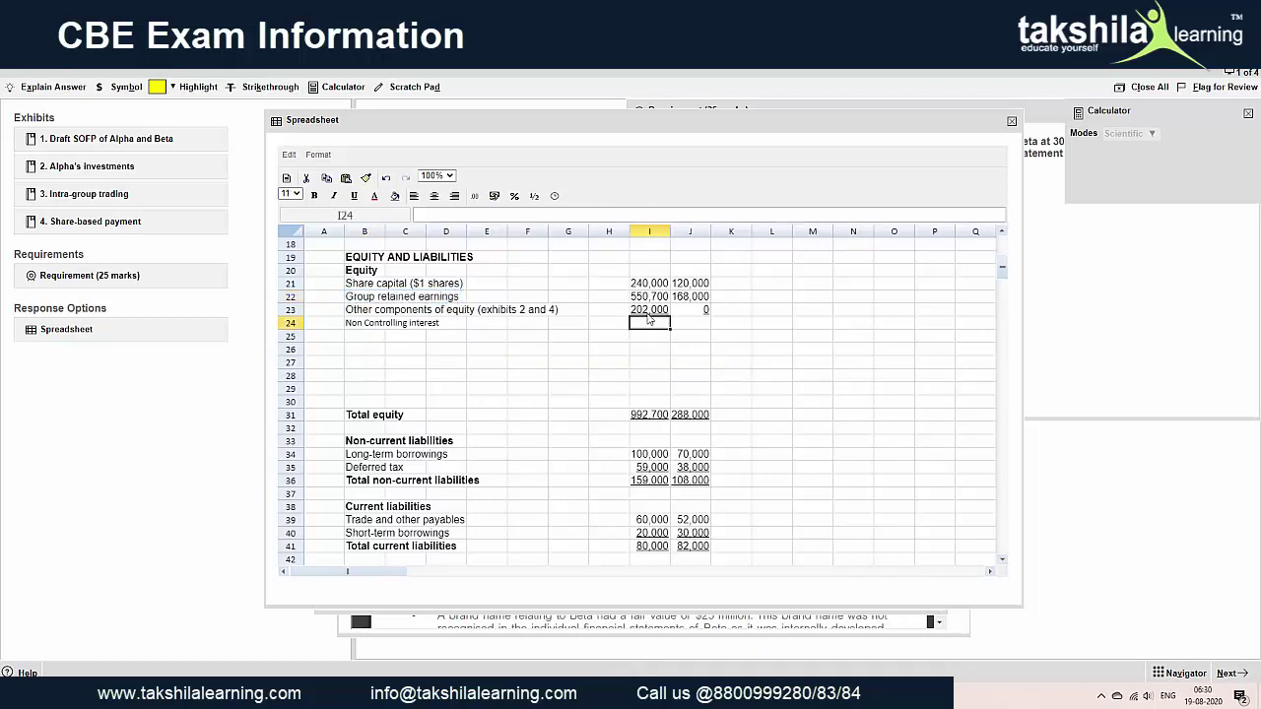
- Below the statement, enter the working reference "W1" in cell B47 and its title "Group structure" in D47
scroll(586, 400, down, 6)
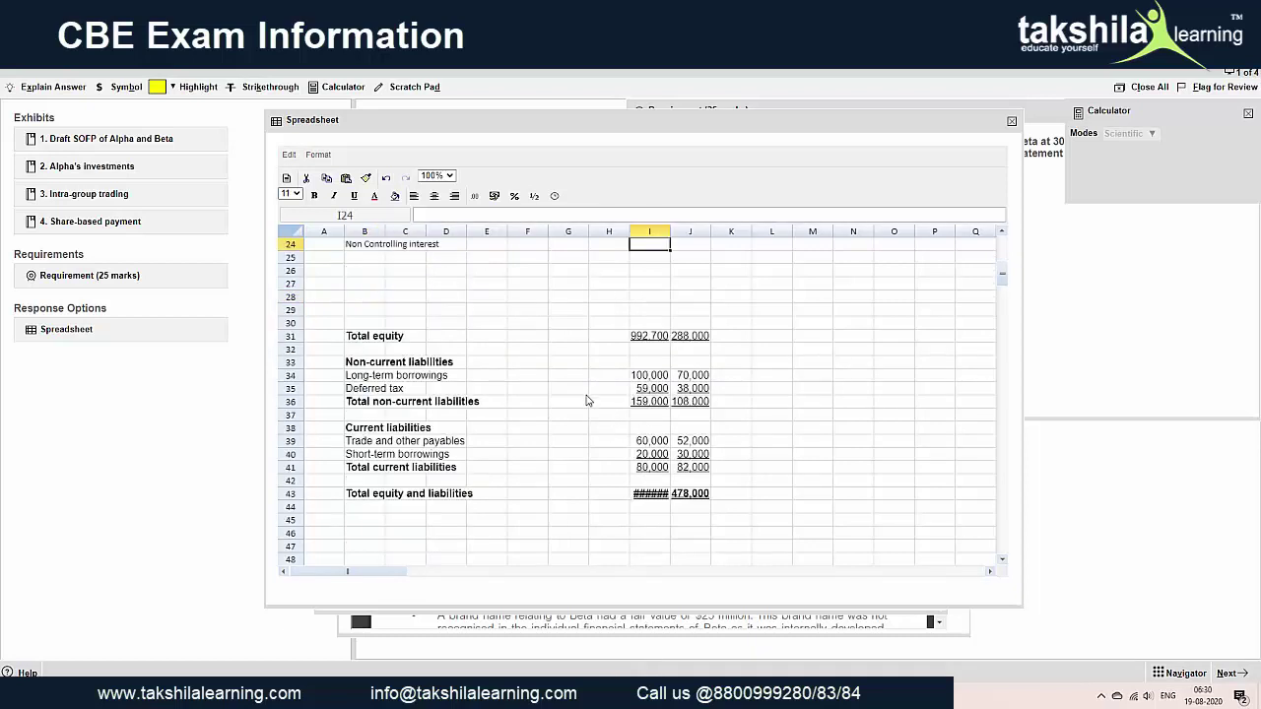
click(361, 391)
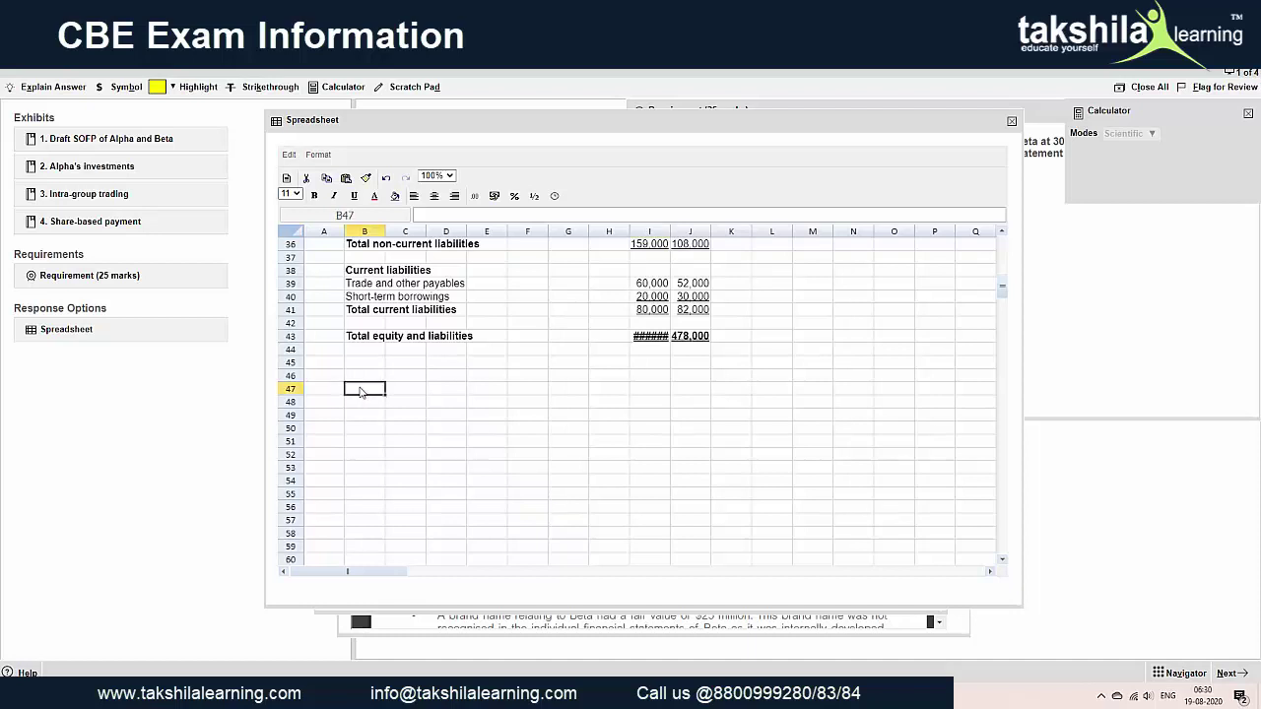
text(W1)
key(Tab)
key(Tab)
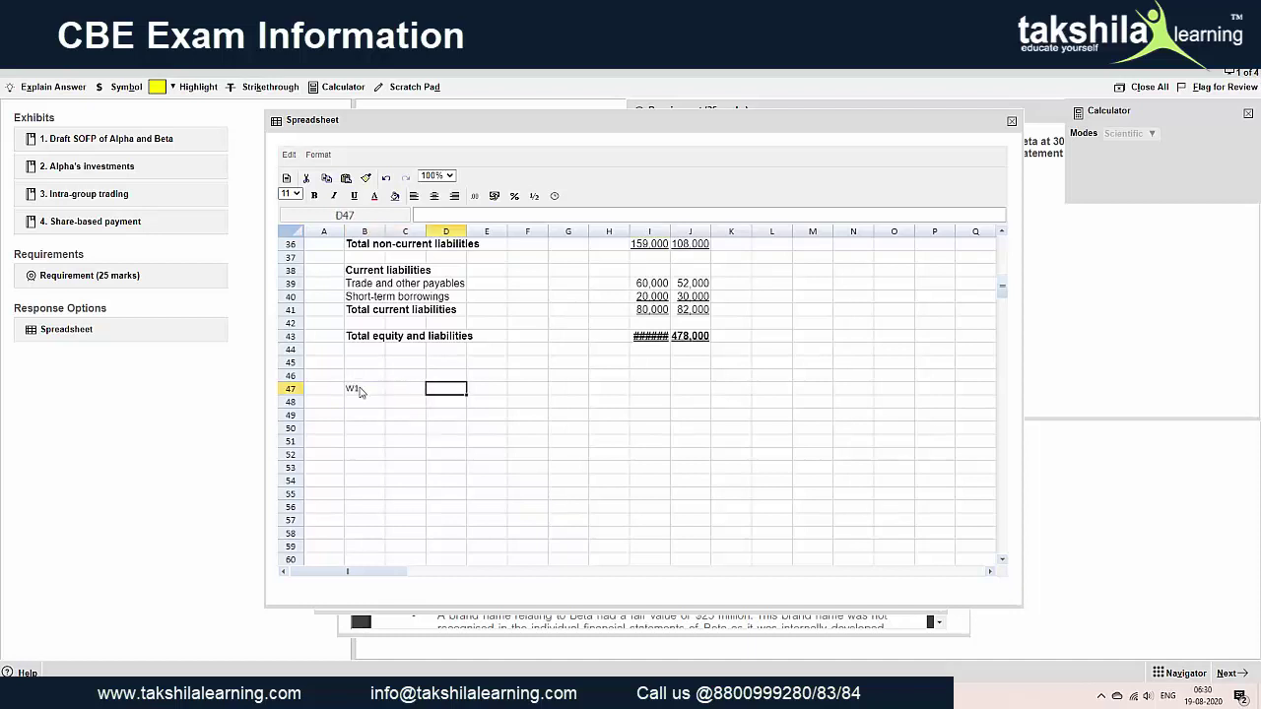
text(Group structure)
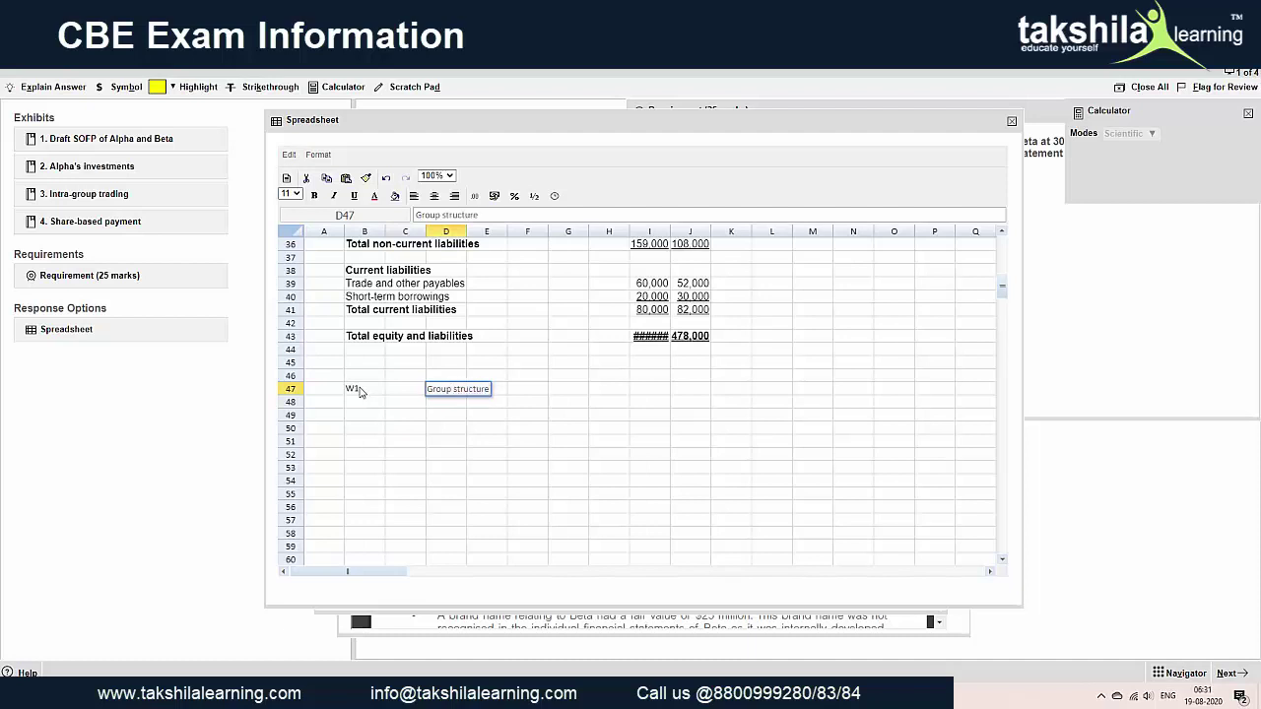
key(Return)
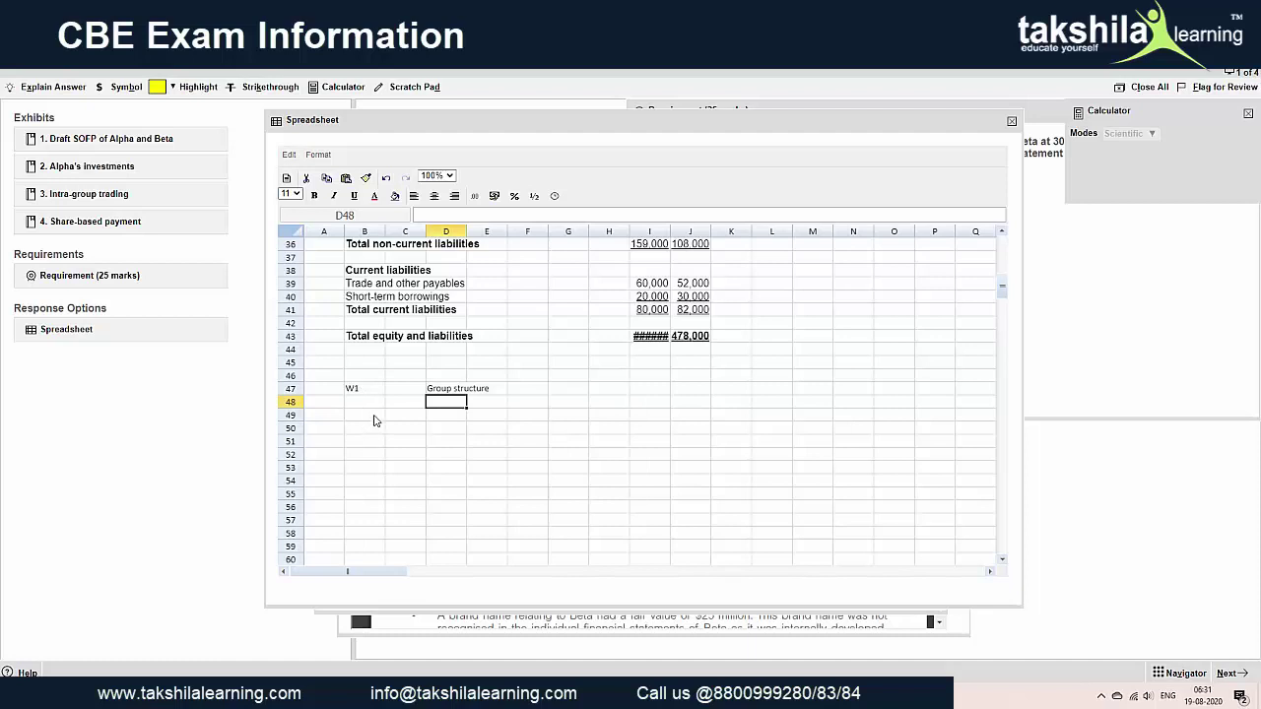
click(374, 417)
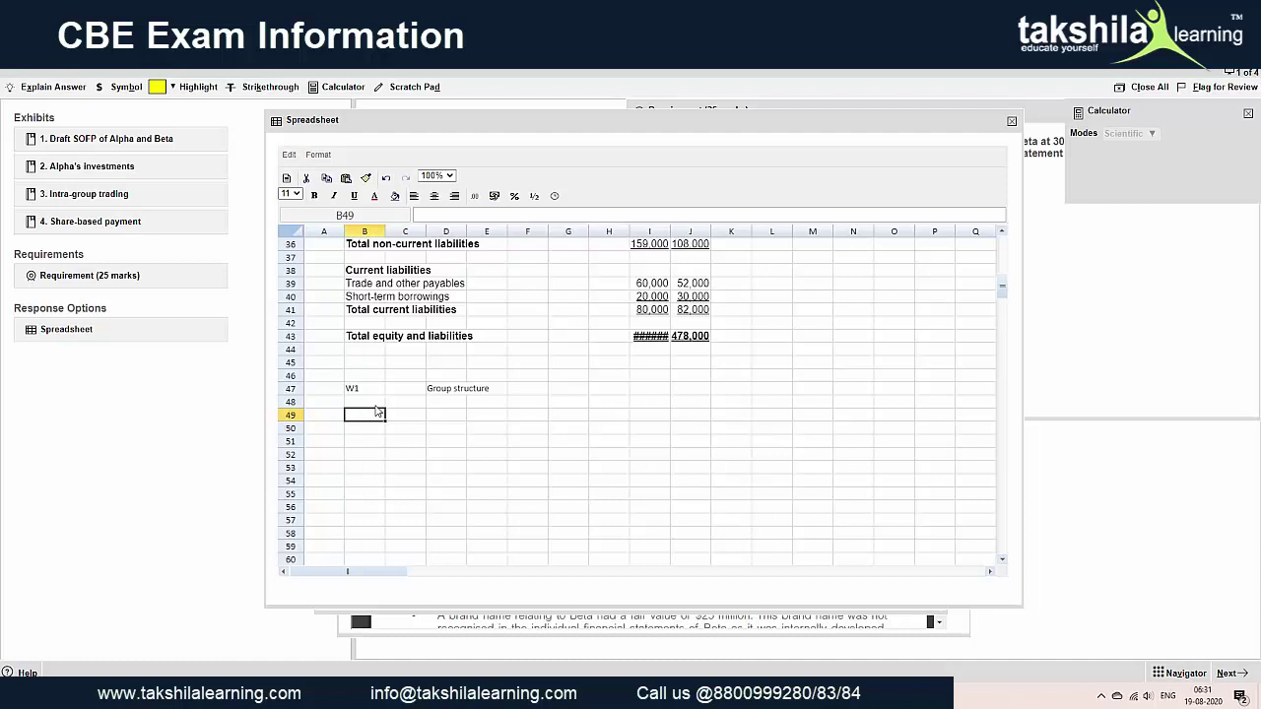
click(371, 405)
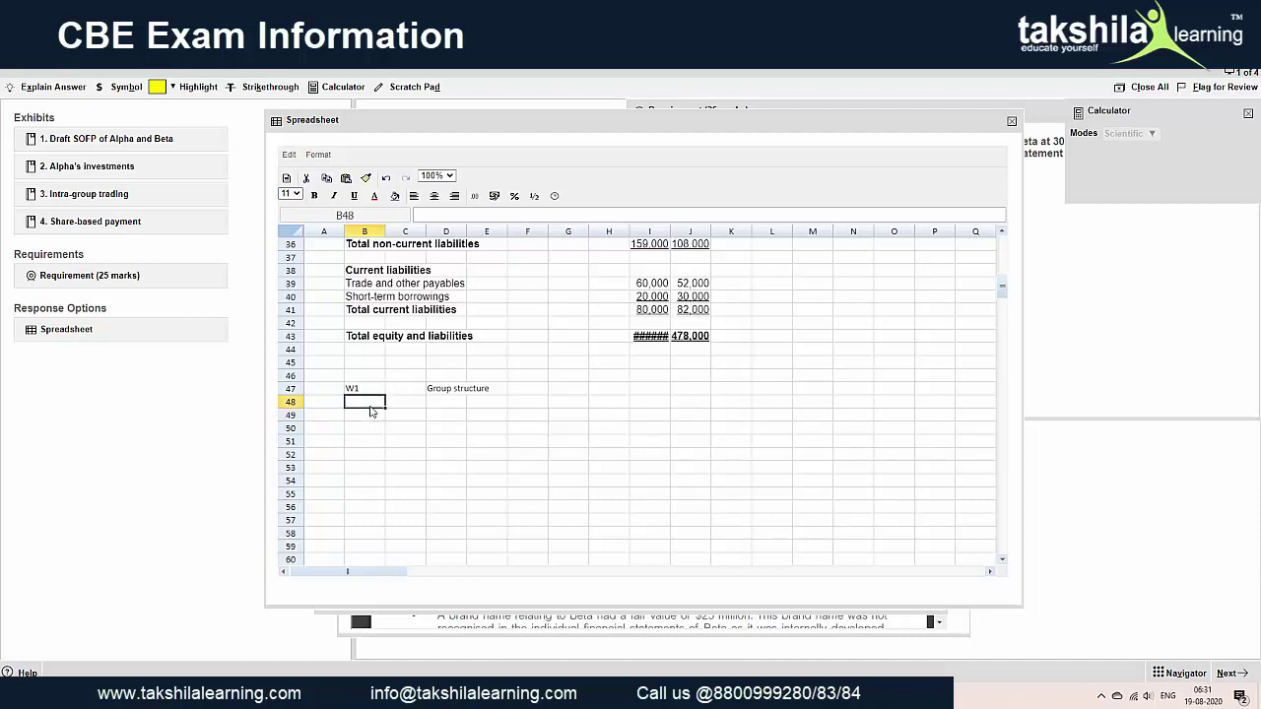
click(375, 455)
scroll(374, 457, down, 2)
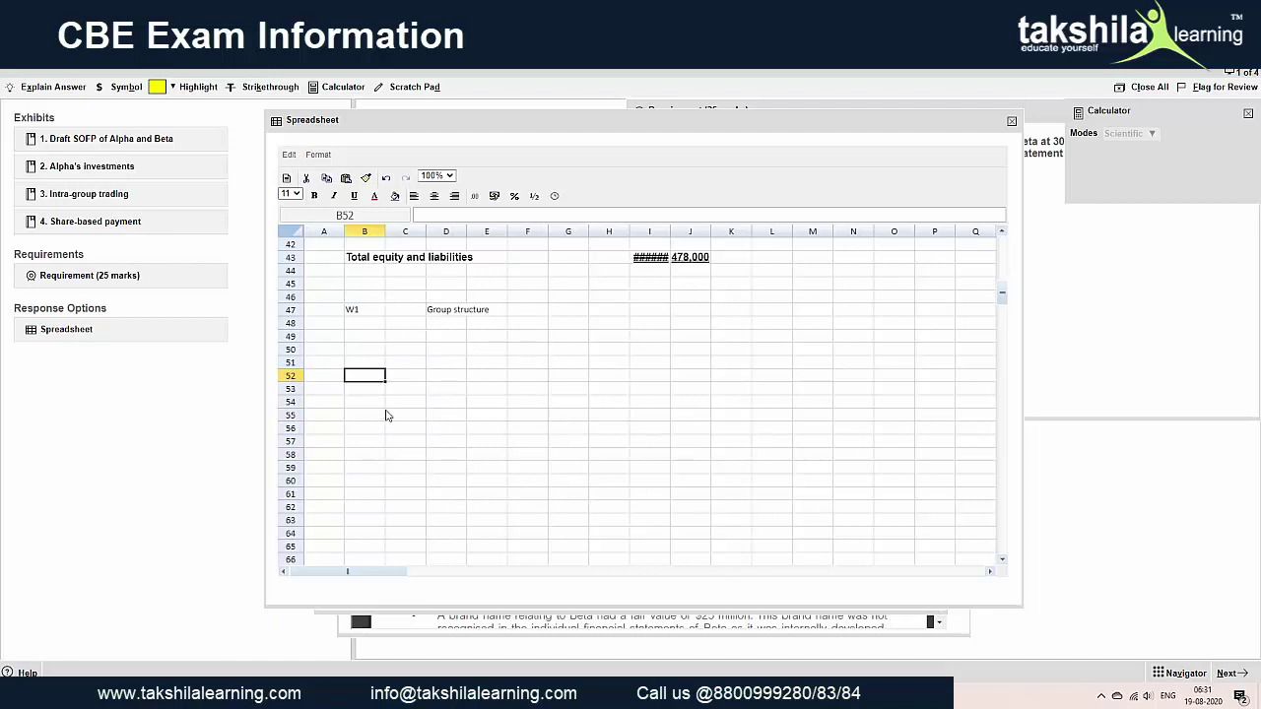
- Widen column I so that the total equity and liabilities figure fits in its cell
scroll(386, 415, up, 2)
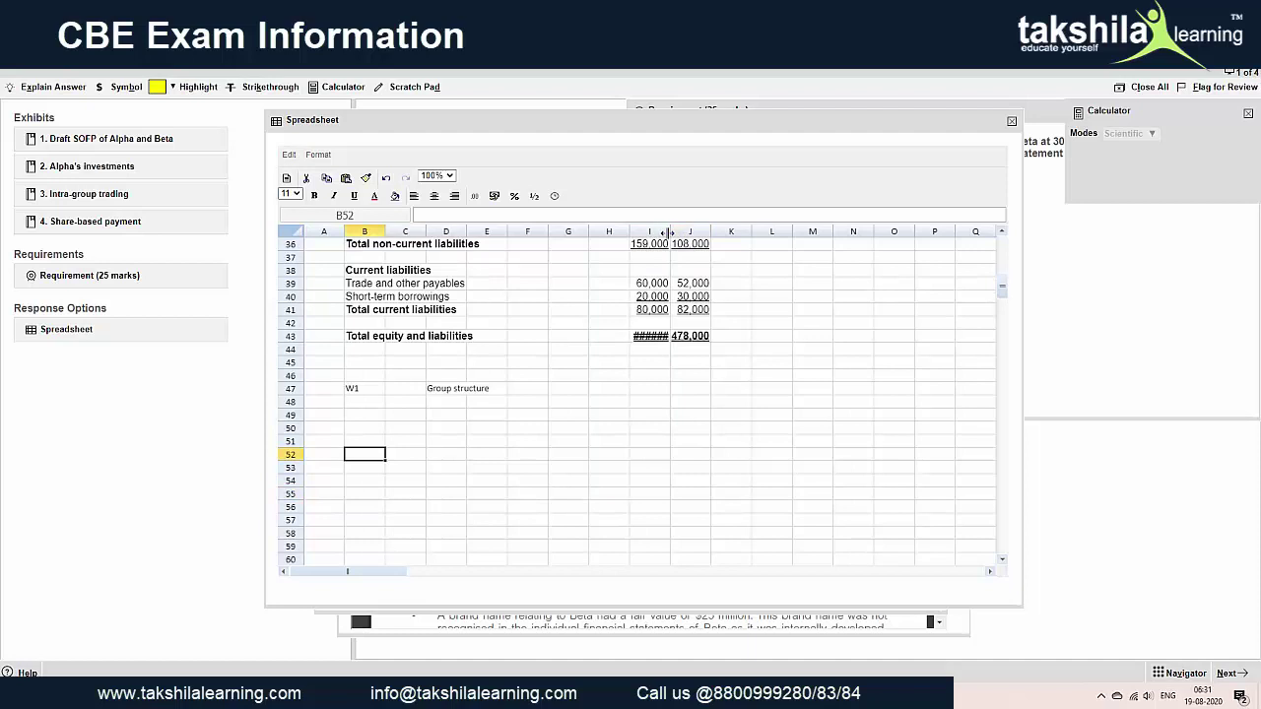
drag(670, 233, 690, 233)
scroll(774, 332, up, 1)
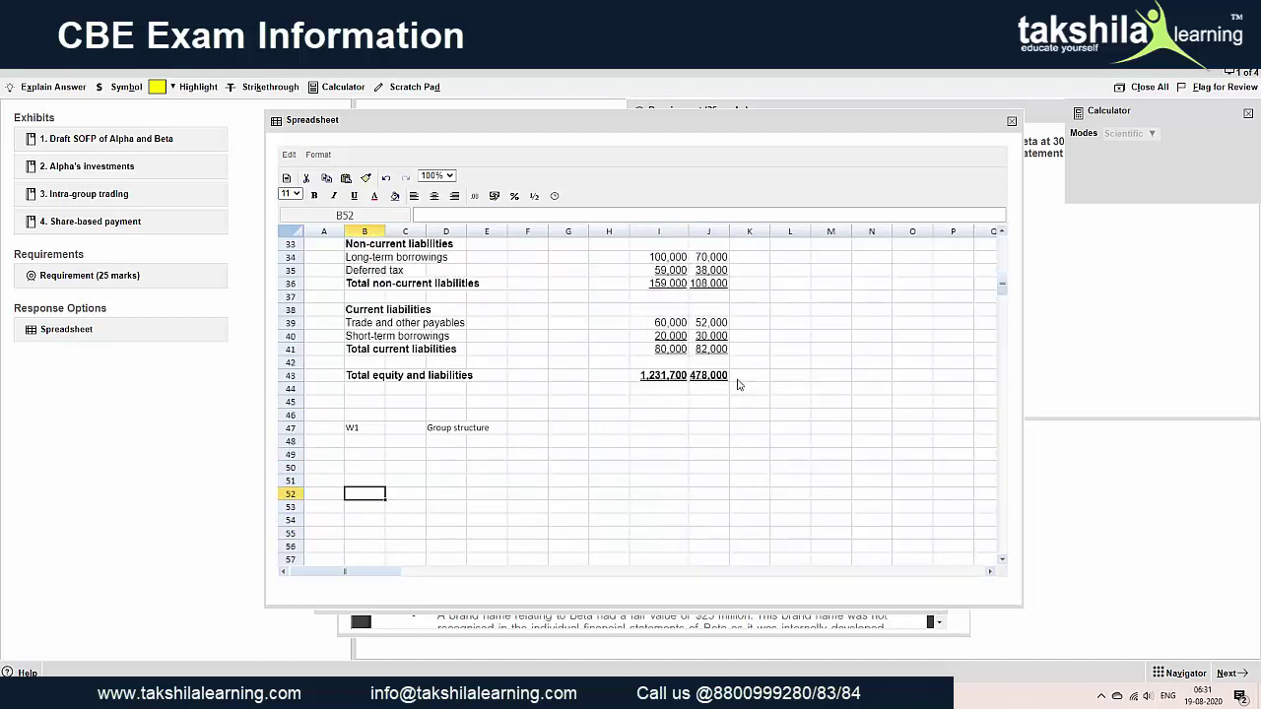
- Enter the formula =SUM(J33:J41) in cell L39 to add up Beta's liabilities column
click(717, 412)
scroll(716, 412, up, 1)
click(792, 369)
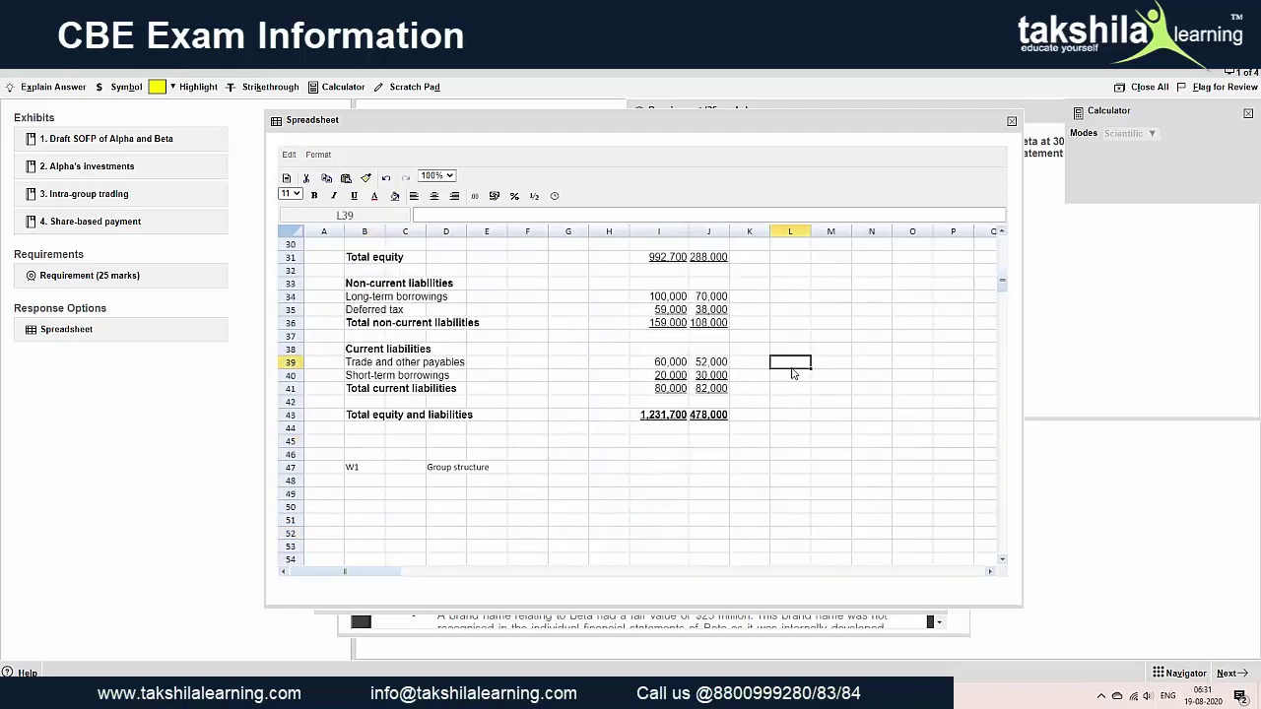
text(=sum()
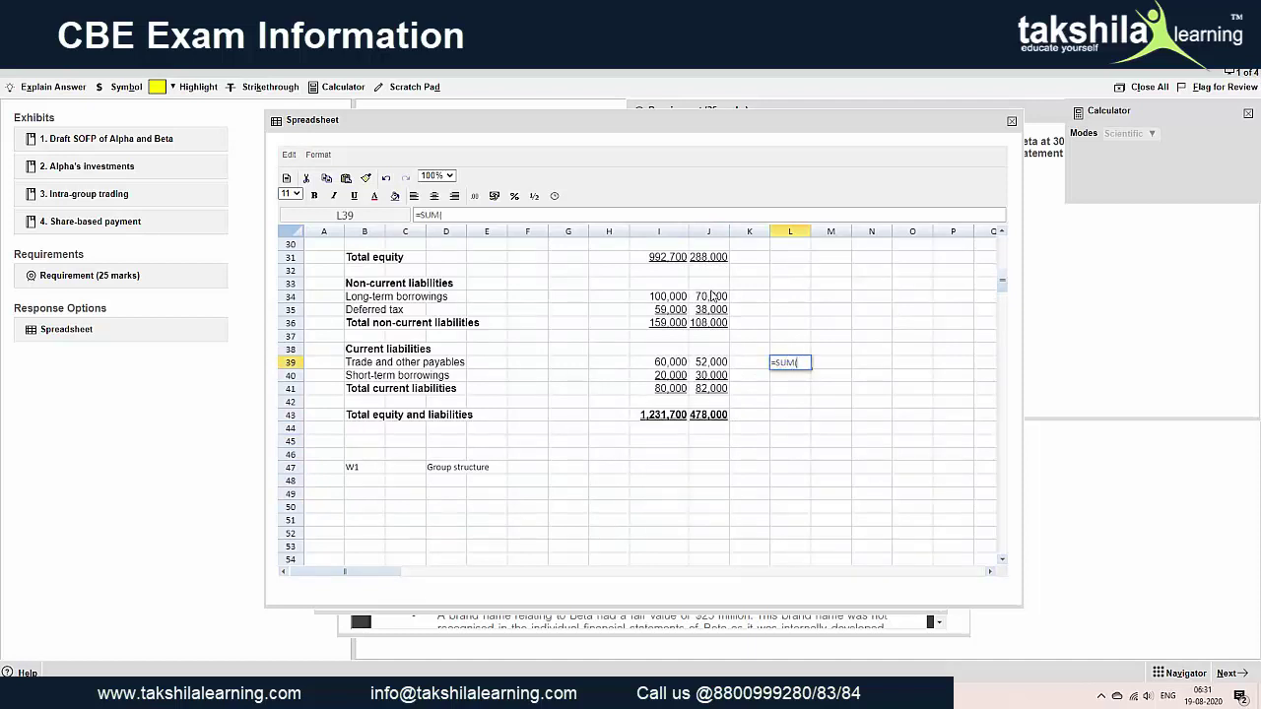
drag(709, 283, 715, 387)
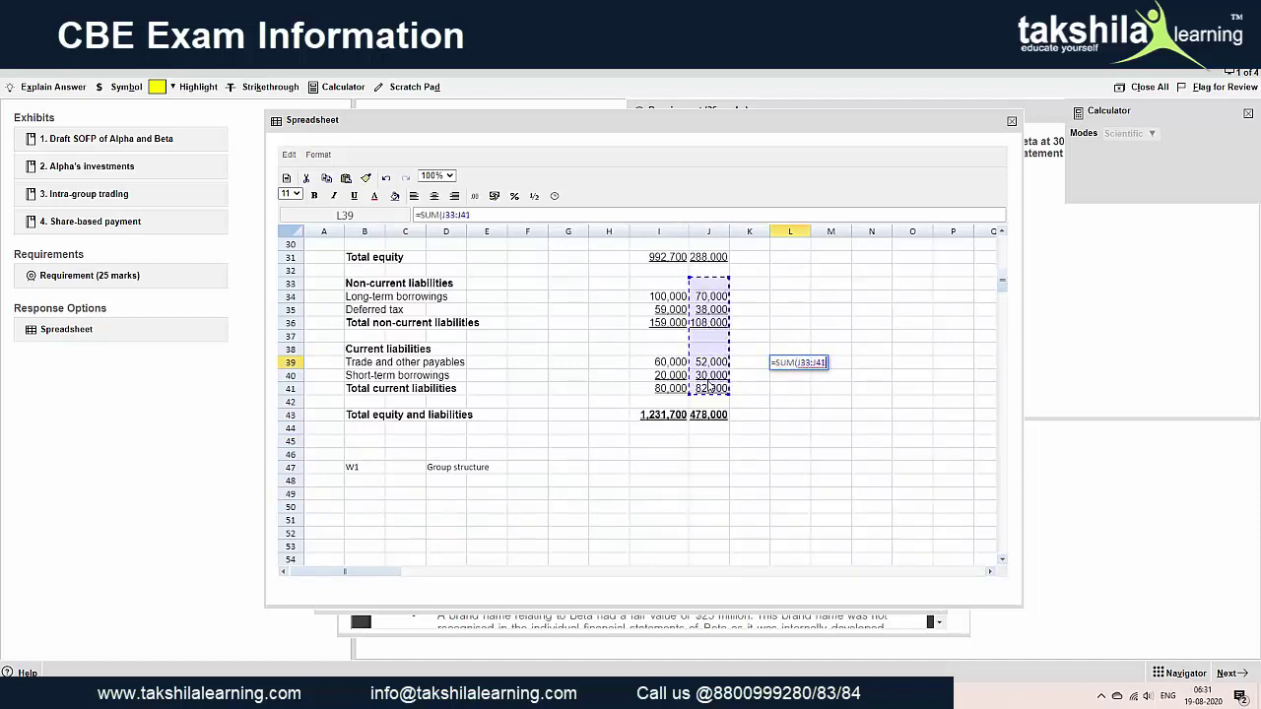
text())
key(Return)
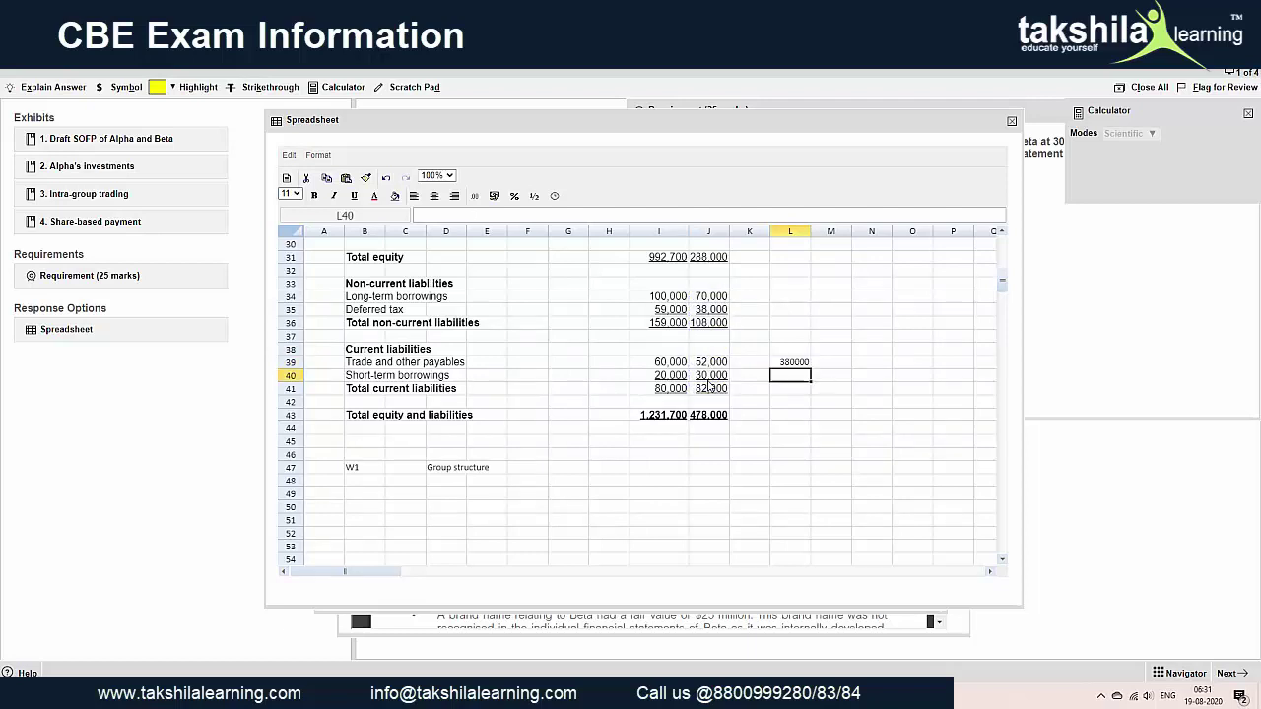
click(743, 464)
scroll(743, 463, down, 1)
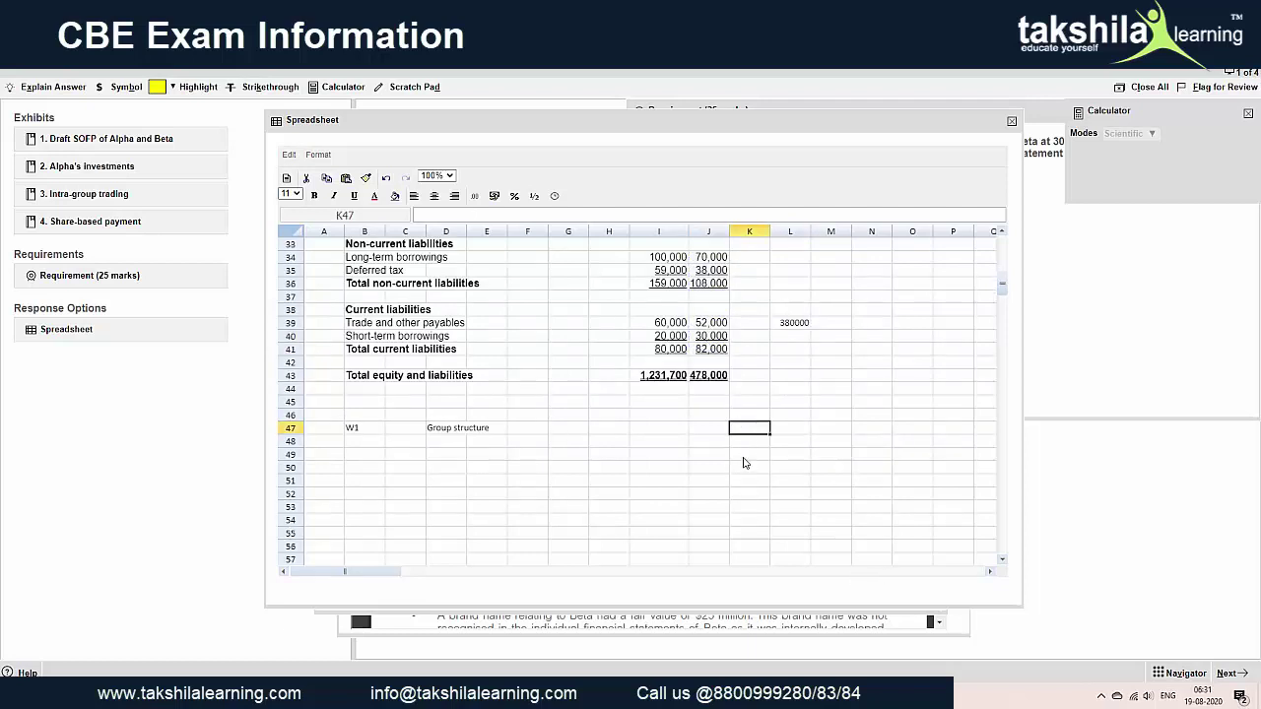
scroll(744, 462, up, 7)
scroll(745, 462, up, 4)
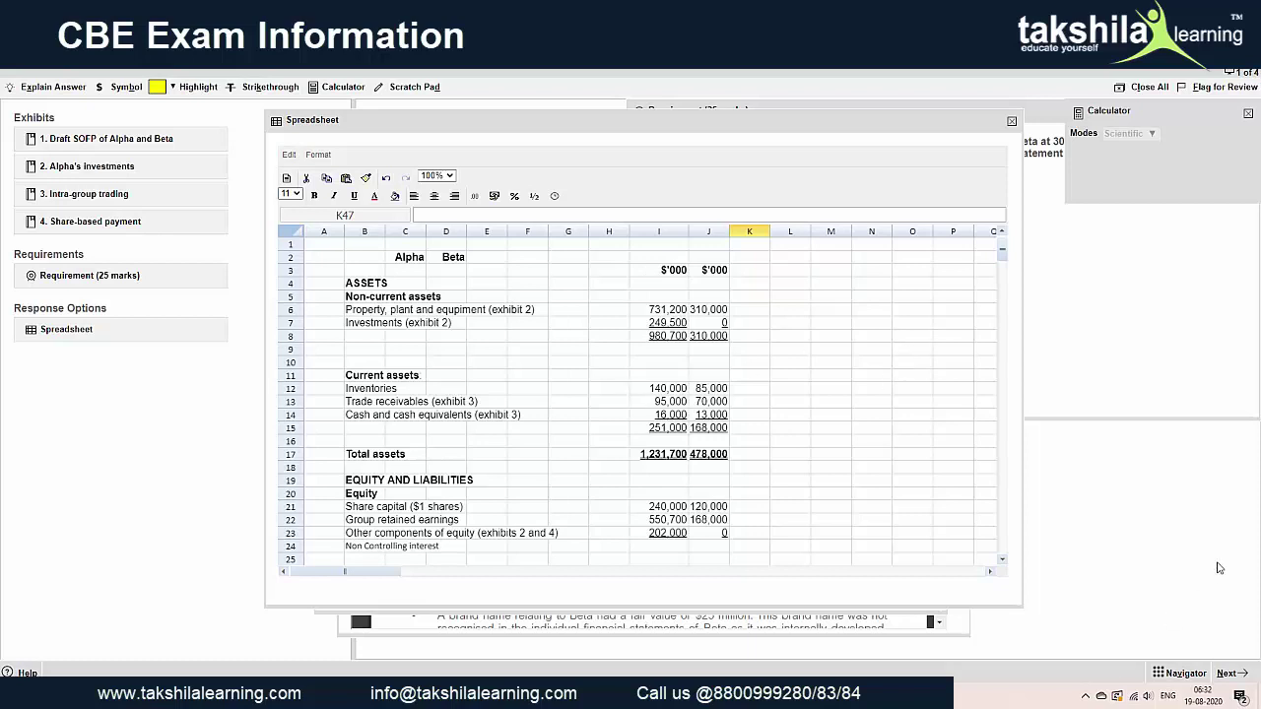
- Go to question 2 of the exam, on Gamma's three outstanding events
click(1230, 673)
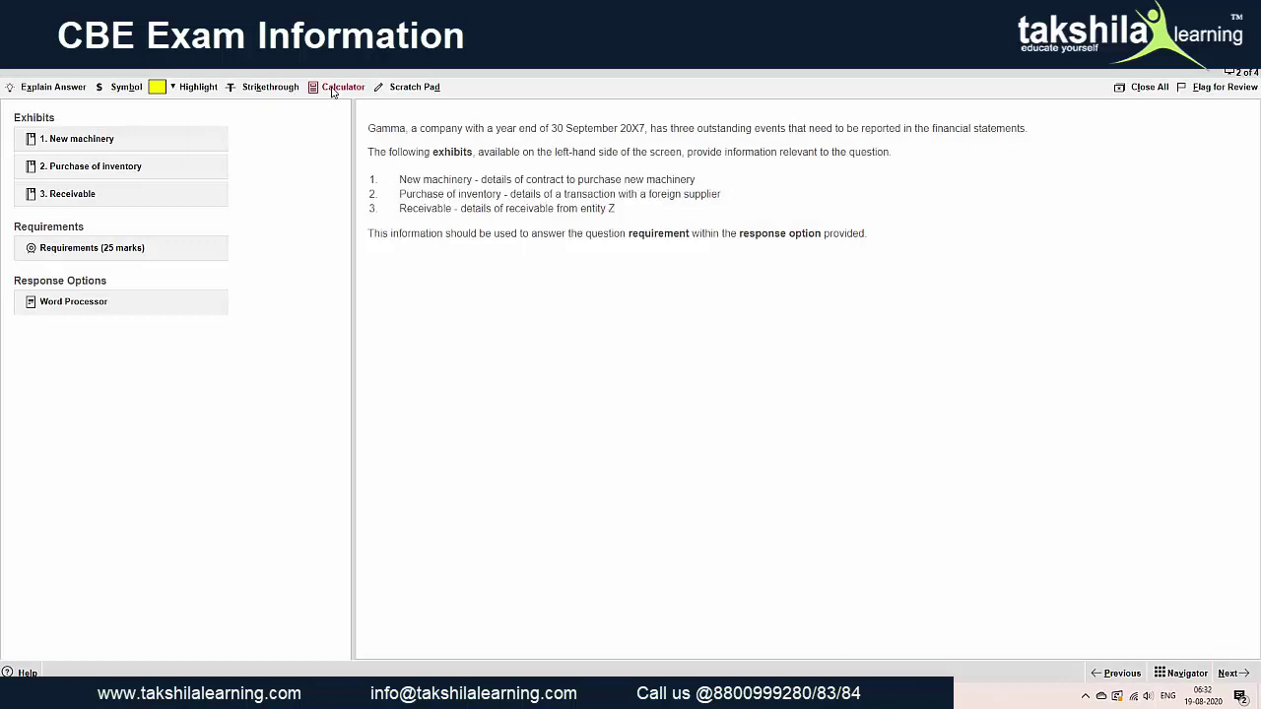
click(333, 88)
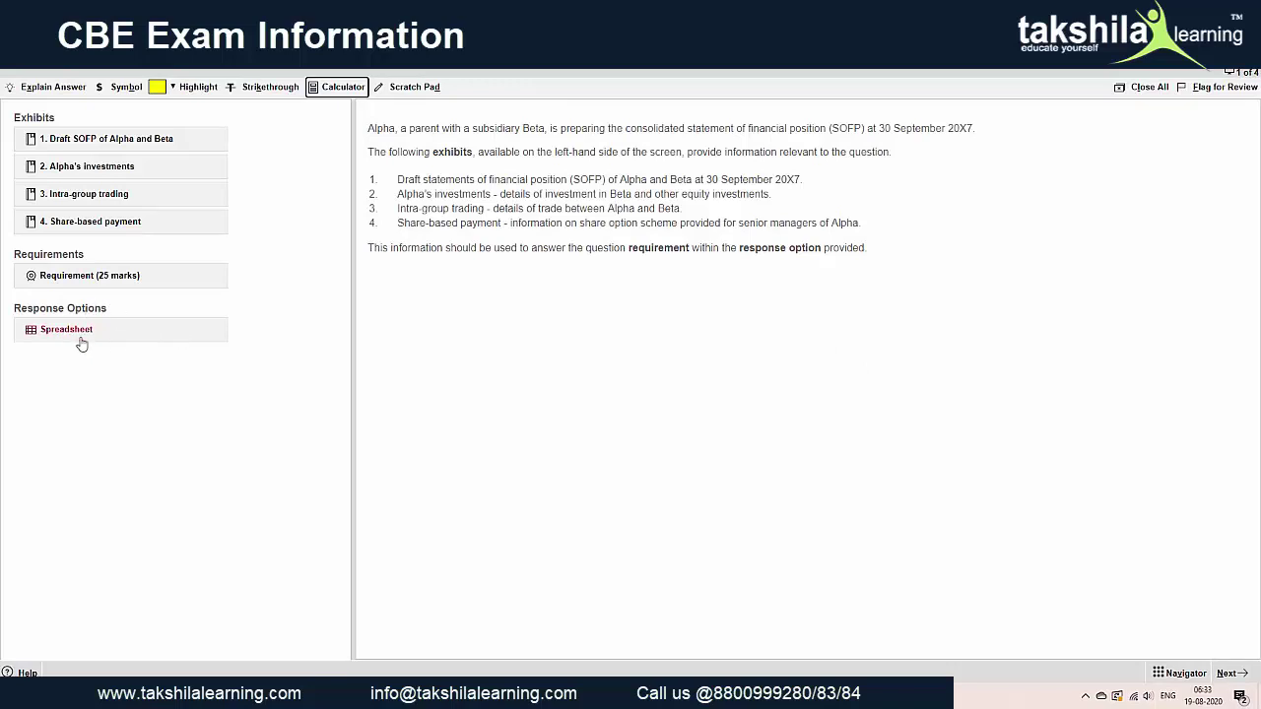
click(1232, 674)
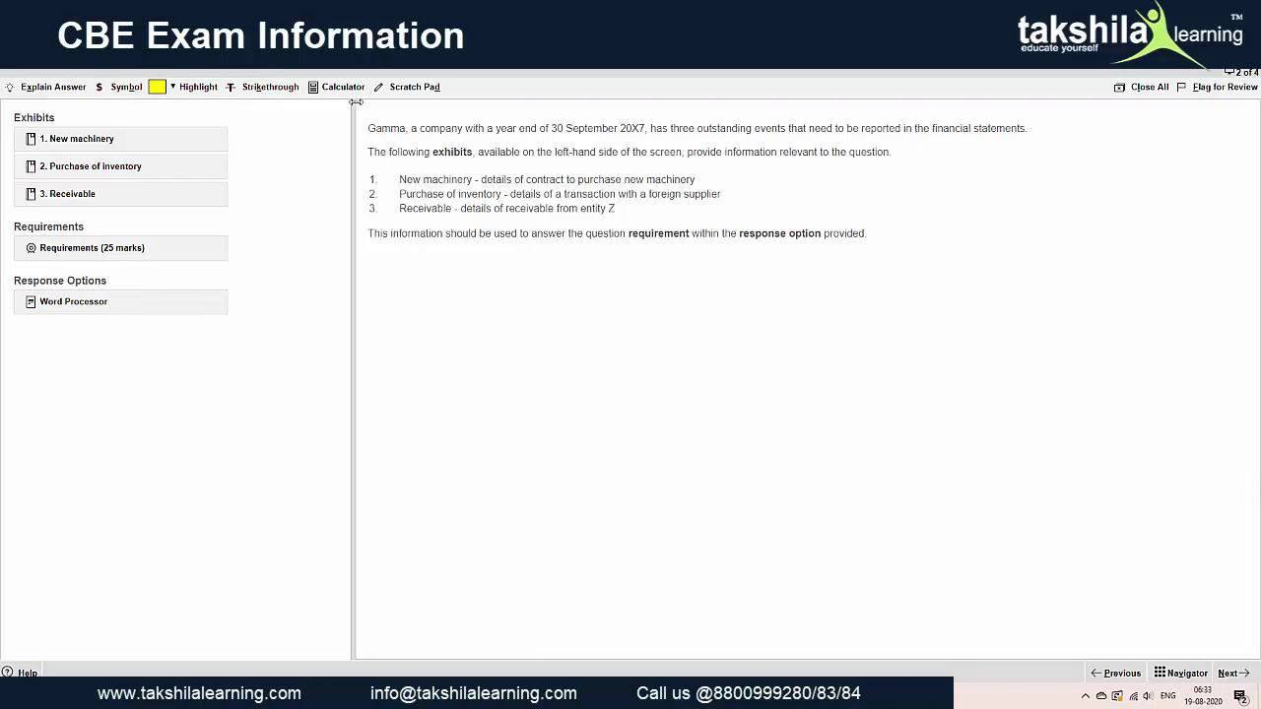
- Open question 2's requirements and its word processor response, and move the word processor window further up
click(112, 252)
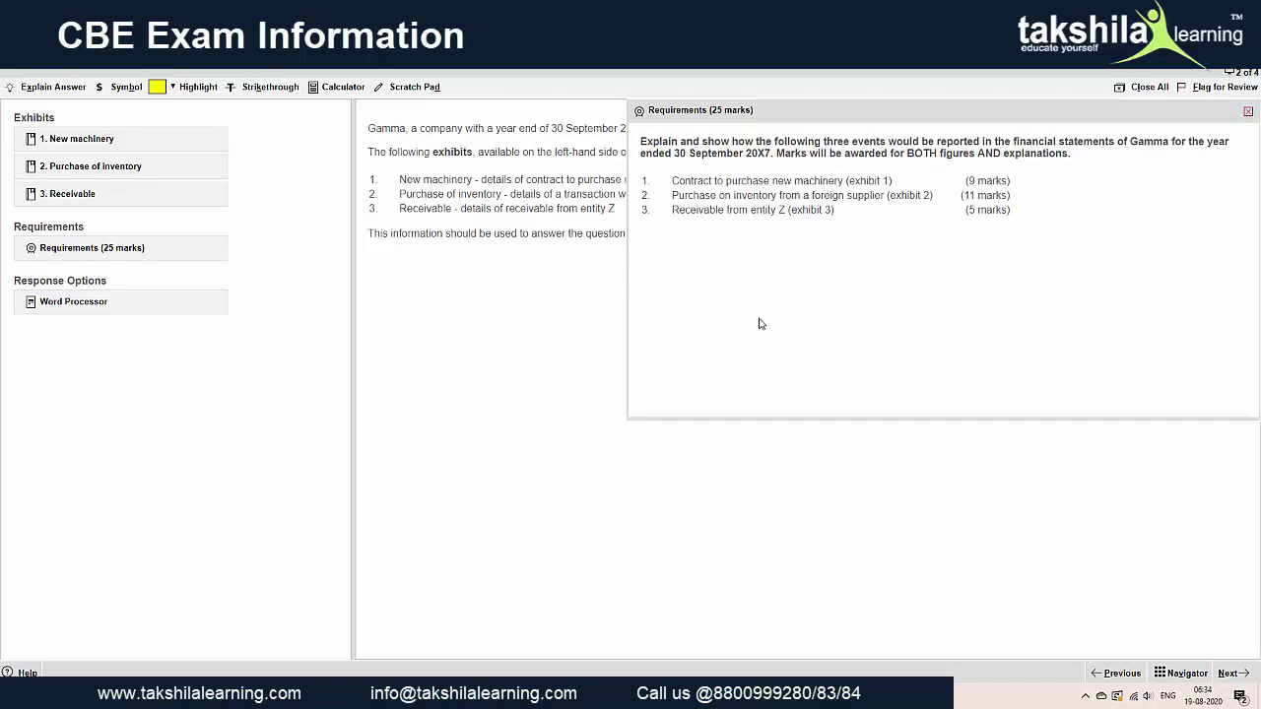
click(65, 308)
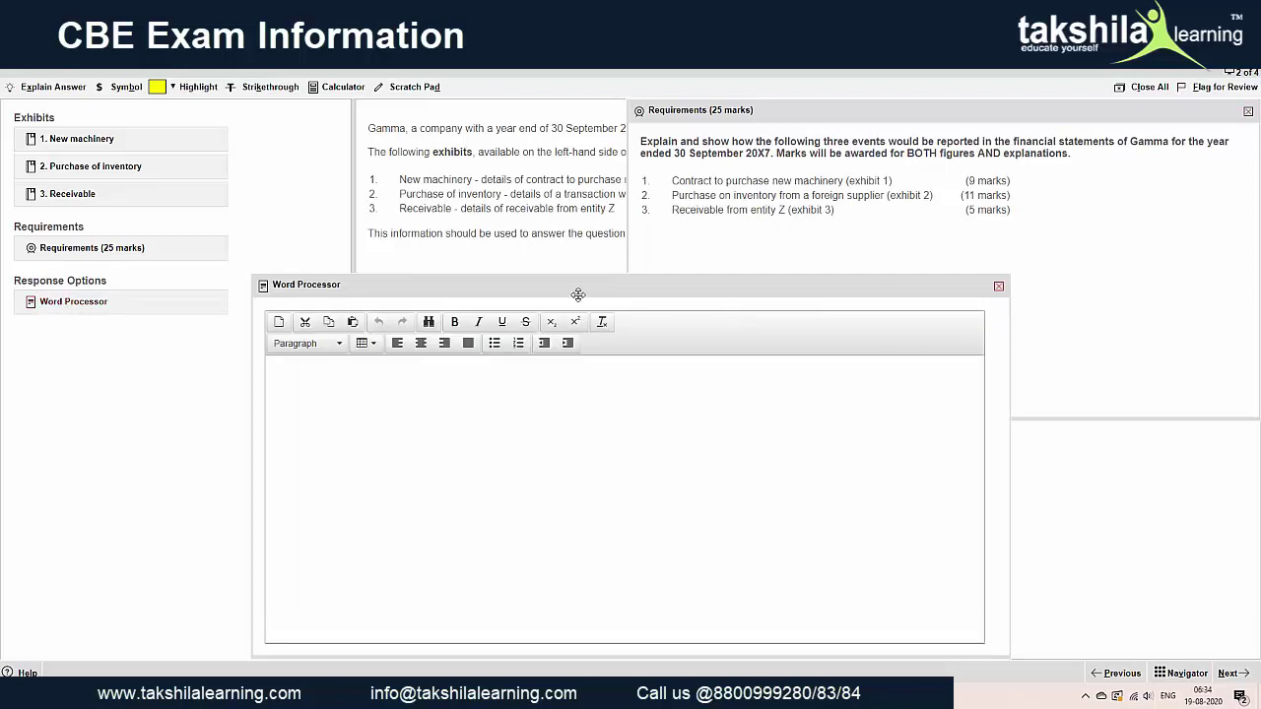
drag(578, 293, 582, 195)
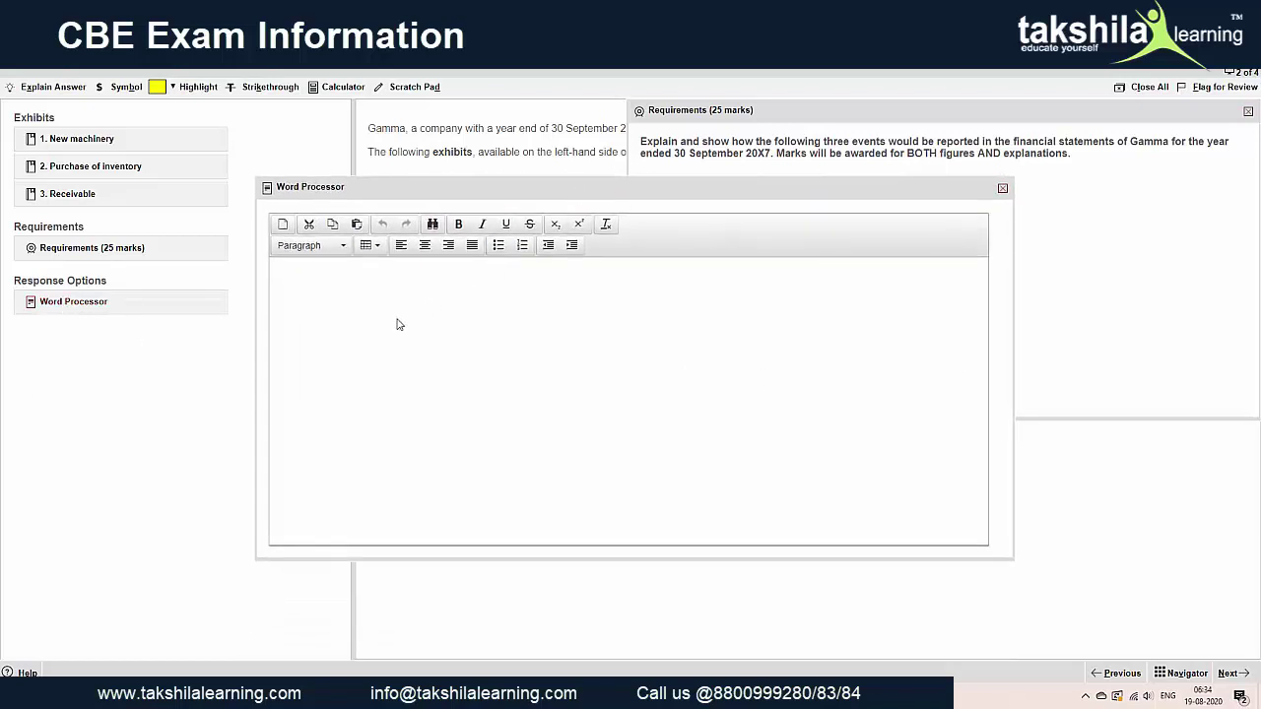